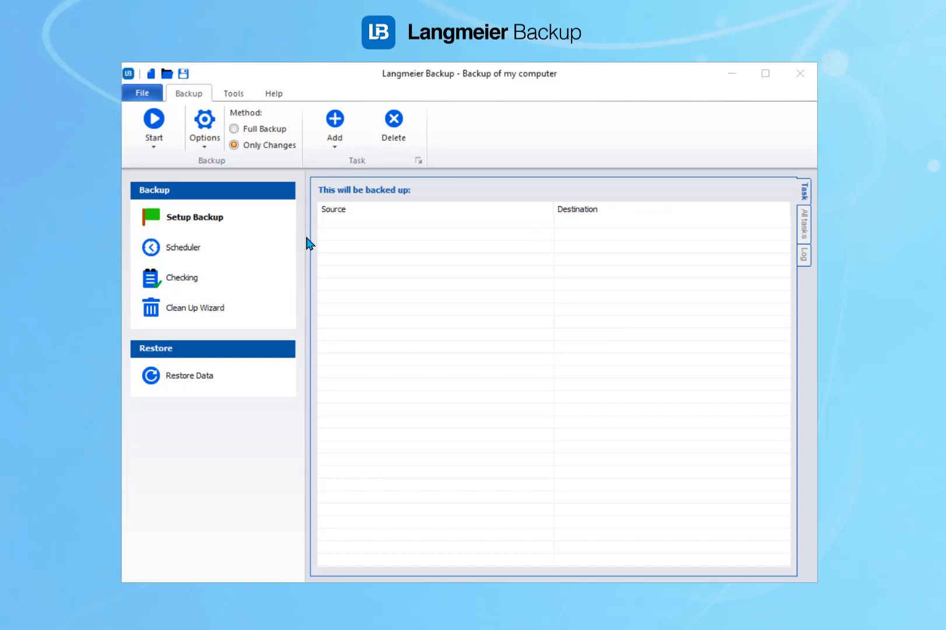
Set up a backup and add the aBusiness folder from Dokumente to the data being backed up
{"action": "left_click", "coordinate": [180, 221]}
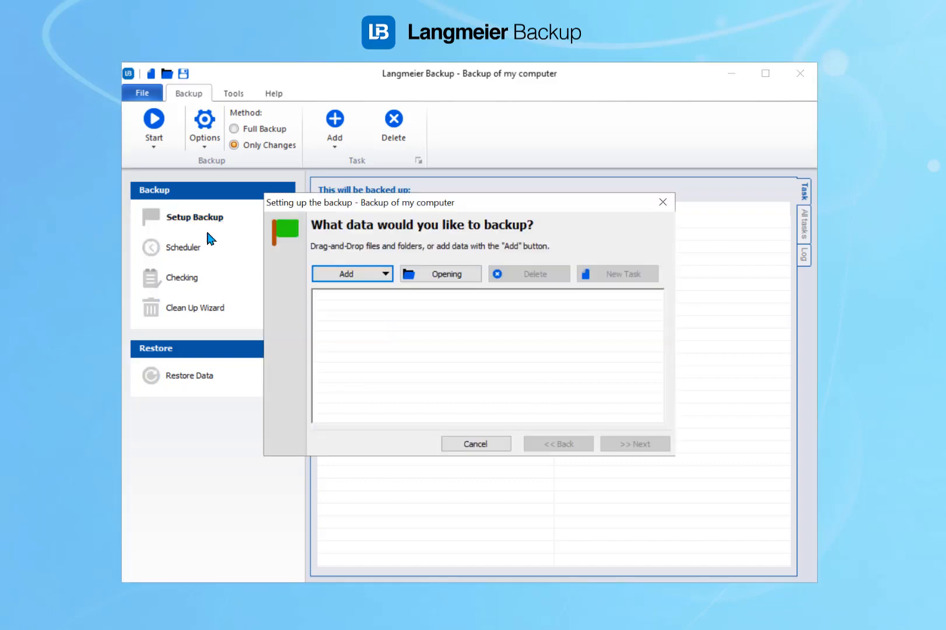
{"action": "left_click", "coordinate": [345, 275]}
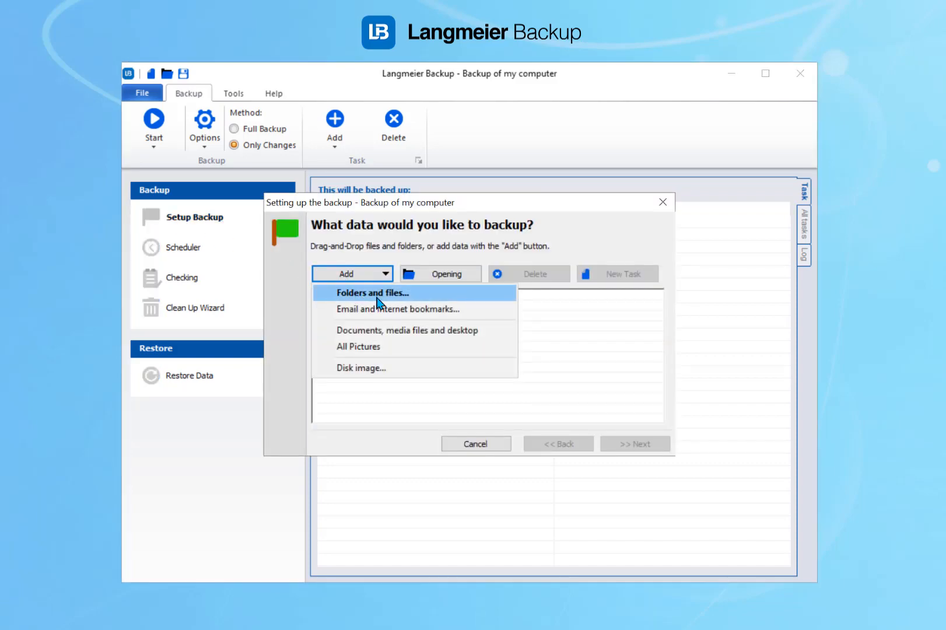
{"action": "left_click", "coordinate": [412, 299]}
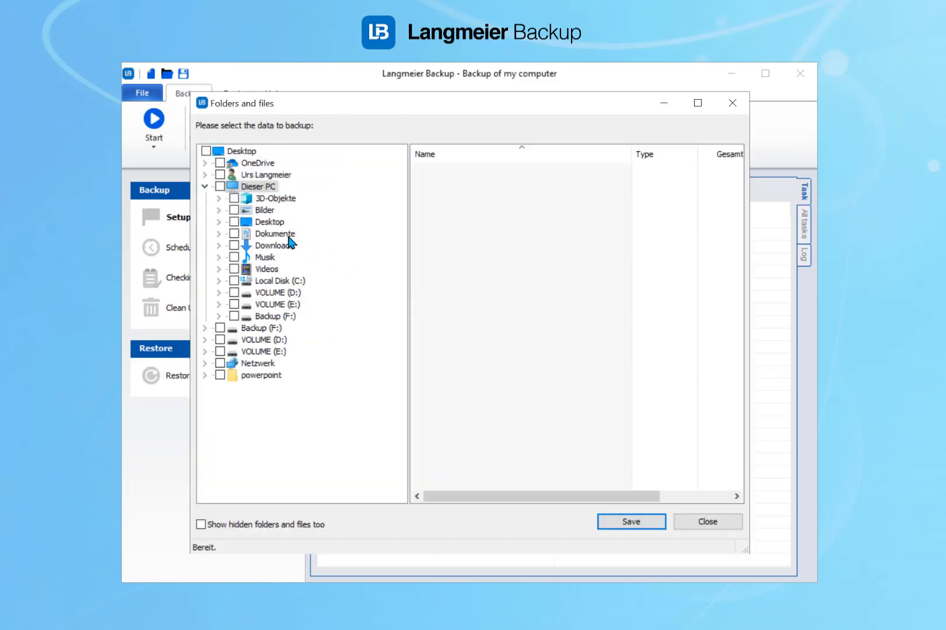
{"action": "double_click", "coordinate": [264, 235]}
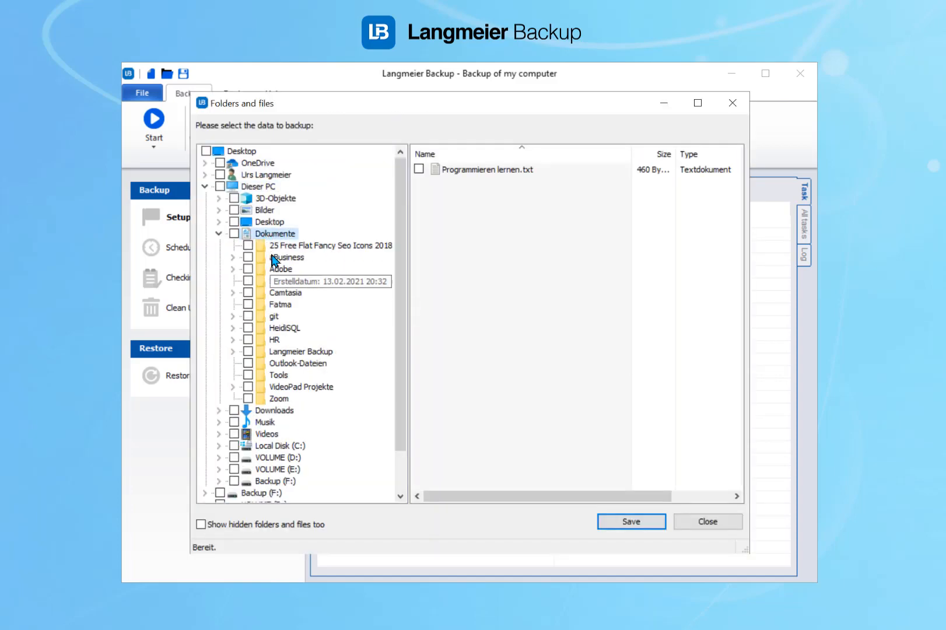
{"action": "double_click", "coordinate": [270, 259]}
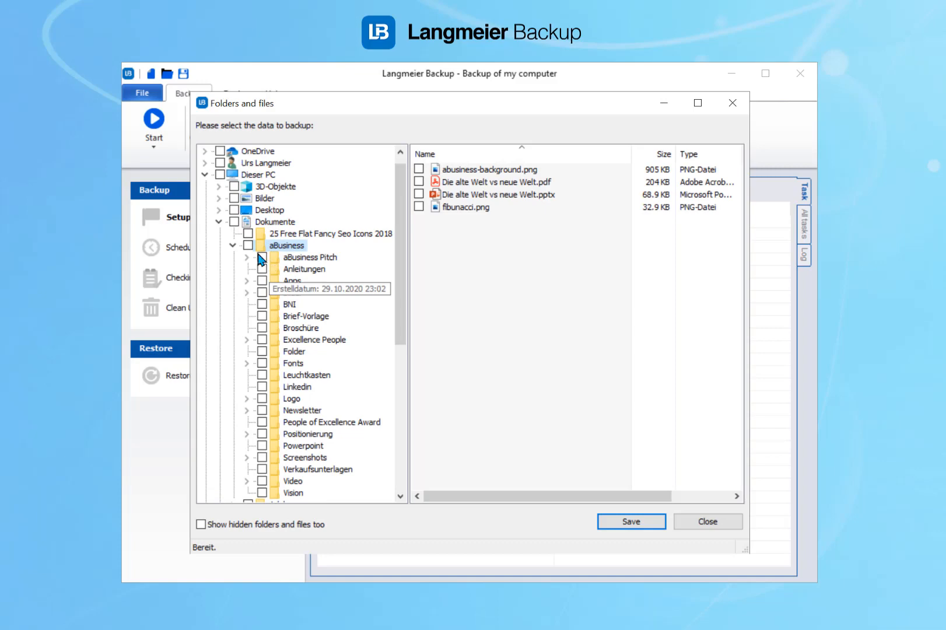
{"action": "left_click", "coordinate": [248, 245]}
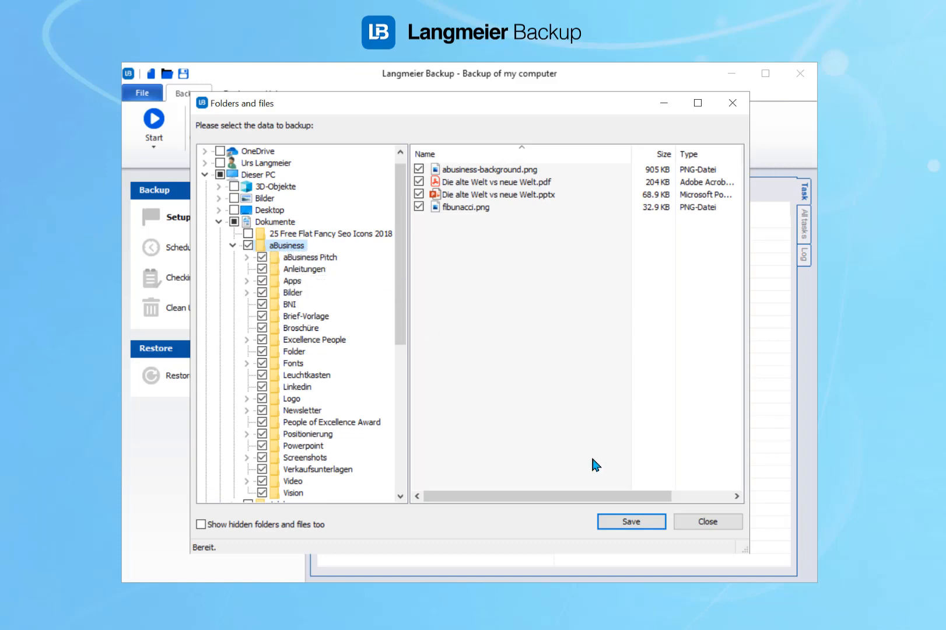
{"action": "left_click", "coordinate": [631, 524]}
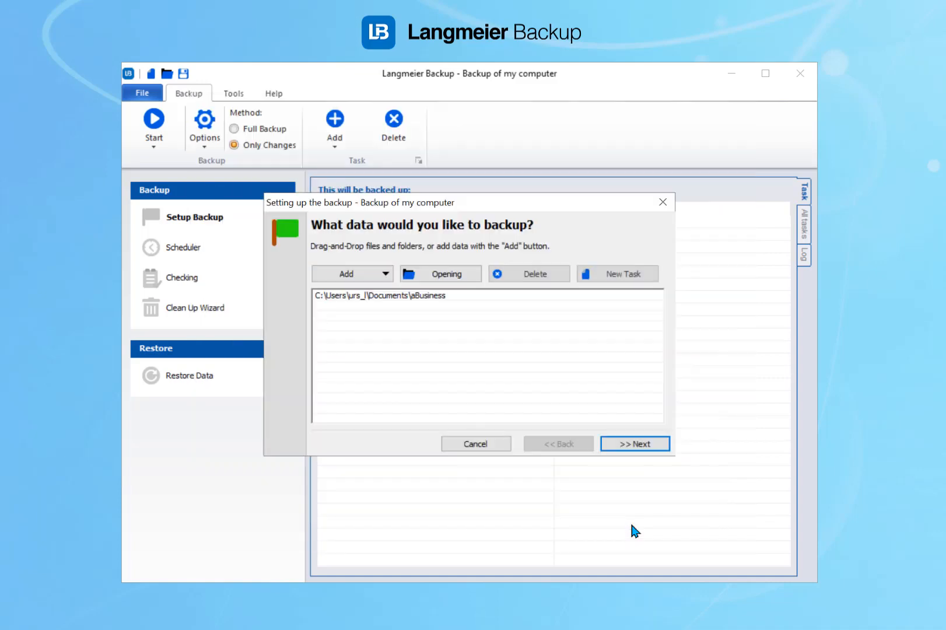
Add a Custom Disk Clone image of the Local Disk (C:) and Windows RE tools volumes, named My Disk Clone
{"action": "left_click", "coordinate": [374, 278]}
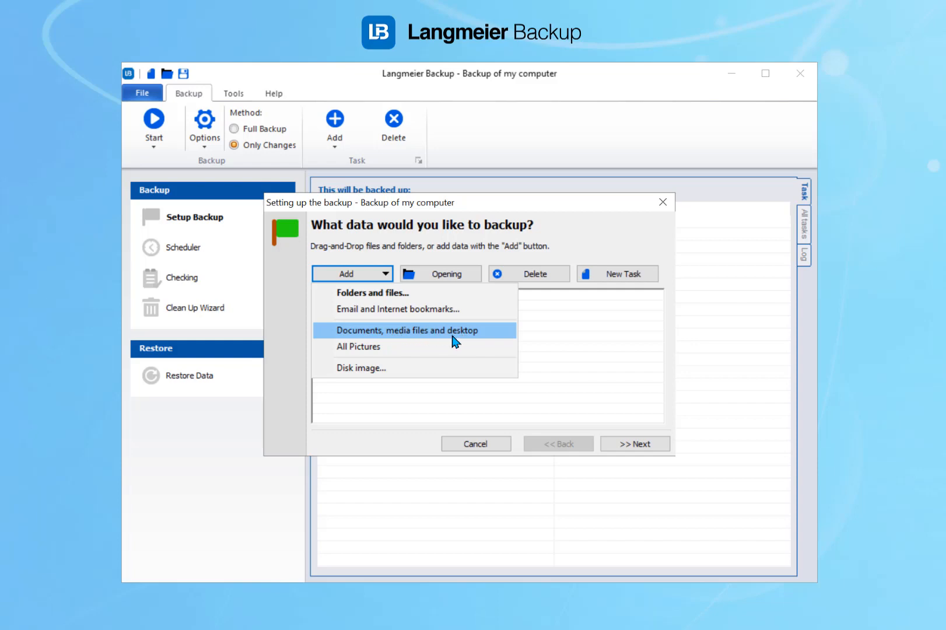
{"action": "left_click", "coordinate": [370, 369]}
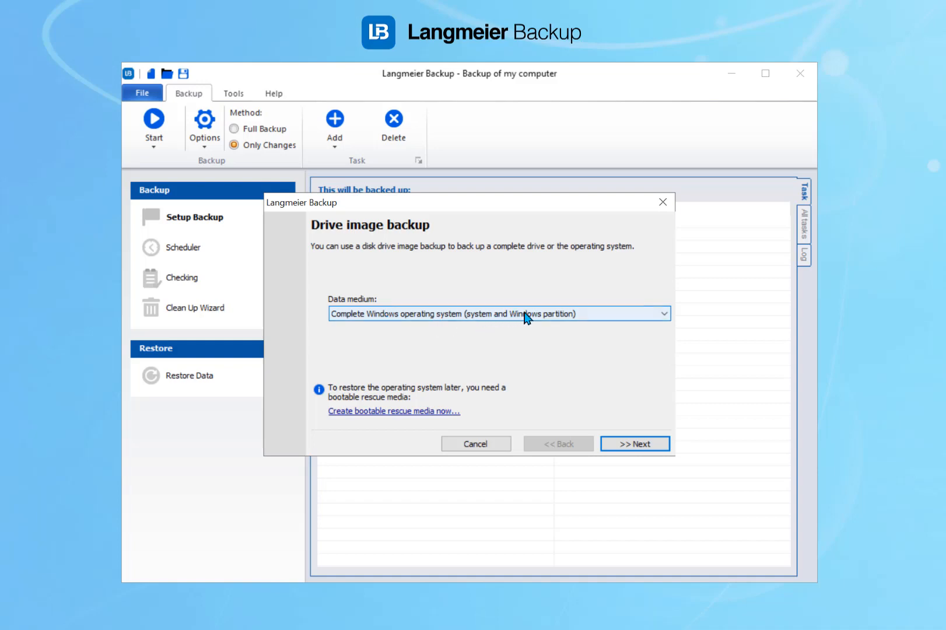
{"action": "left_click", "coordinate": [558, 319]}
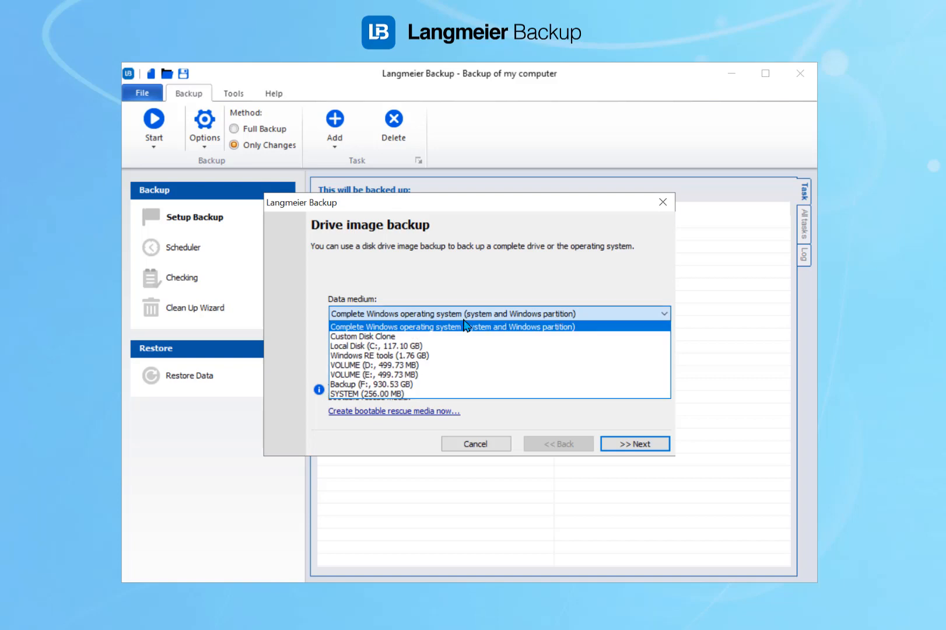
{"action": "left_click", "coordinate": [374, 338]}
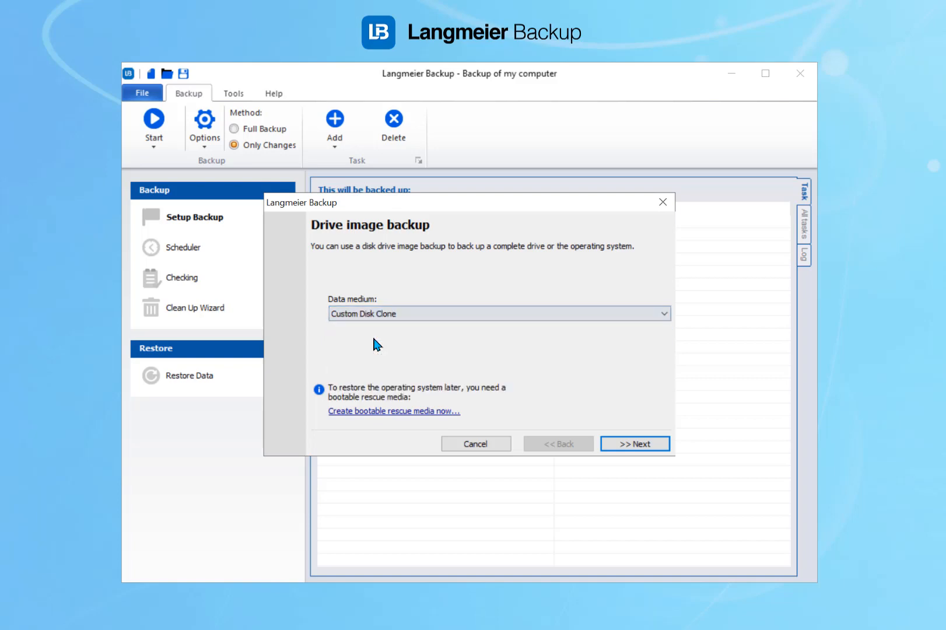
{"action": "left_click", "coordinate": [627, 446]}
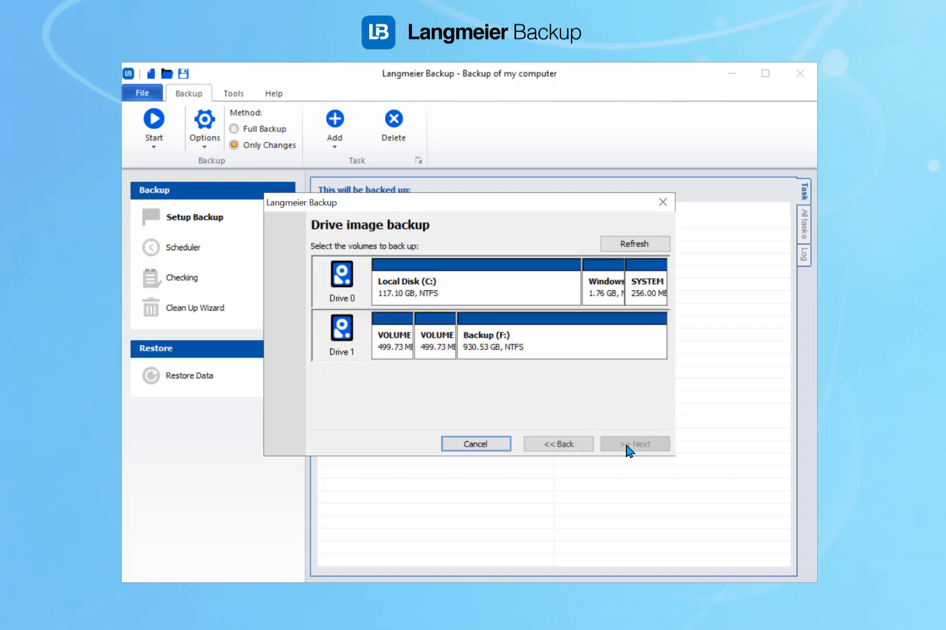
{"action": "left_click", "coordinate": [513, 285]}
{"action": "left_click", "coordinate": [613, 287]}
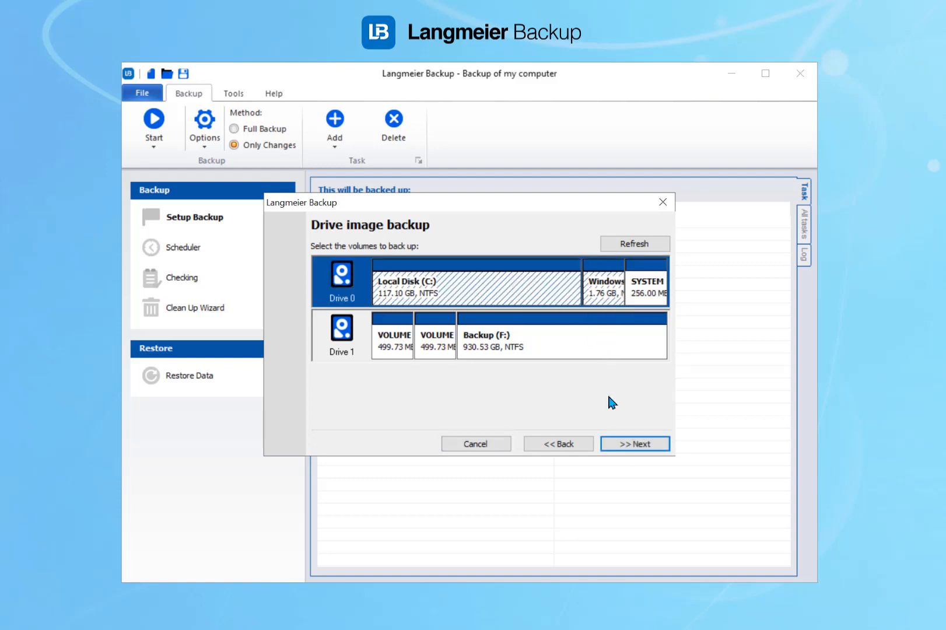
{"action": "left_click", "coordinate": [625, 448]}
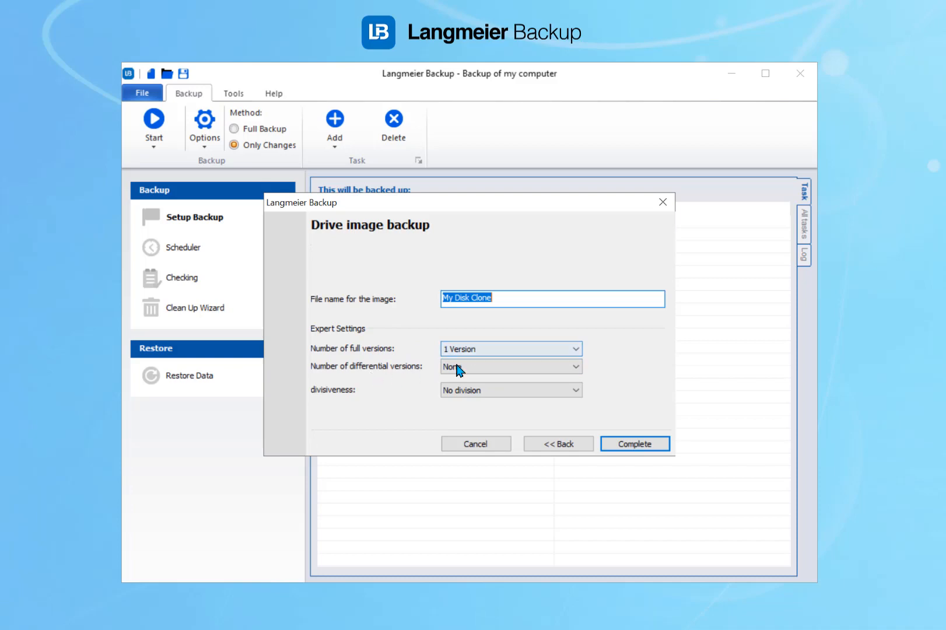
{"action": "left_click", "coordinate": [622, 442]}
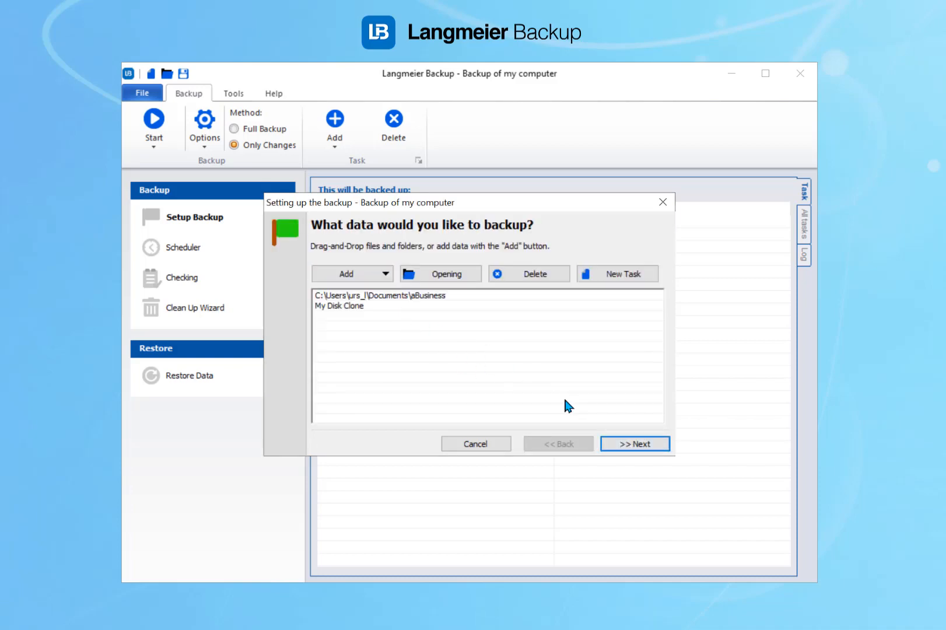
Choose a local destination for the backup data and set its directory to the Backup (F:) drive
{"action": "left_click", "coordinate": [622, 447]}
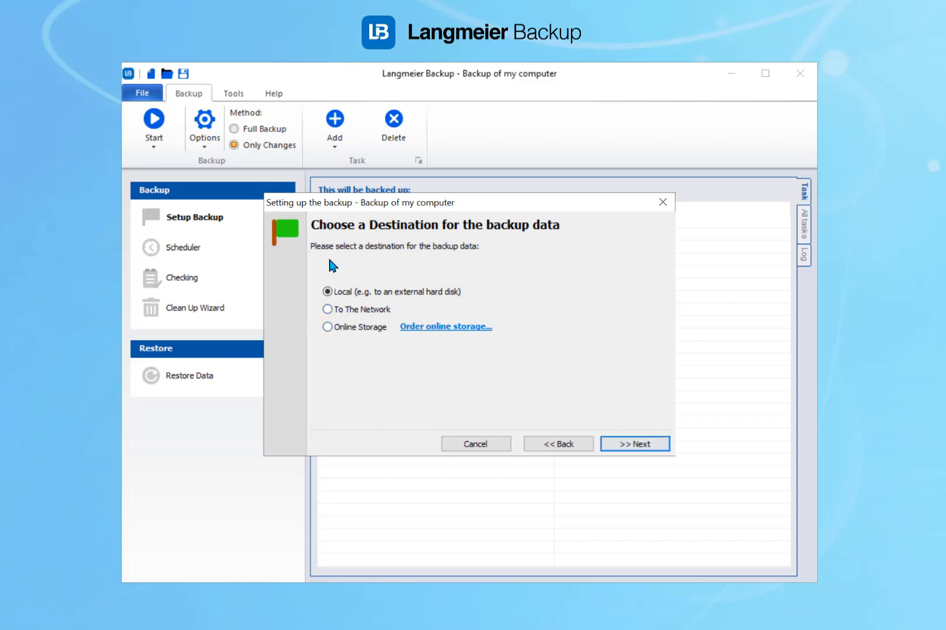
{"action": "left_click", "coordinate": [628, 449]}
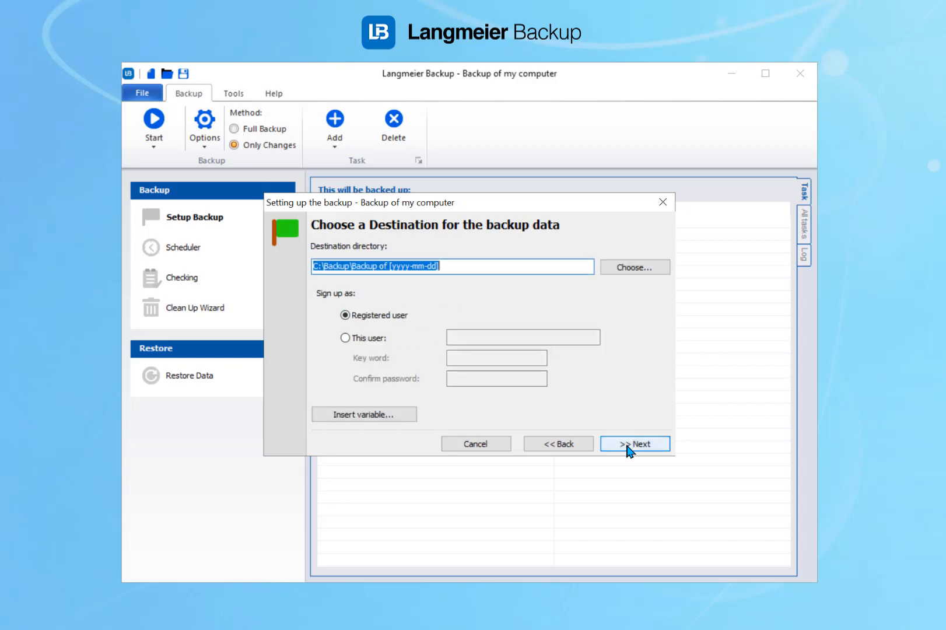
{"action": "left_click", "coordinate": [634, 268]}
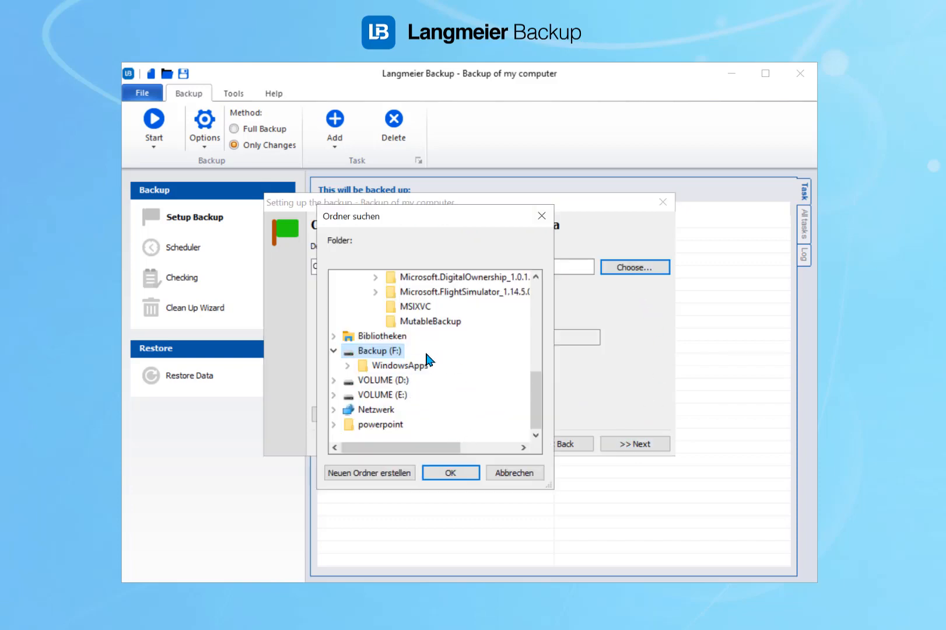
{"action": "left_click", "coordinate": [459, 474]}
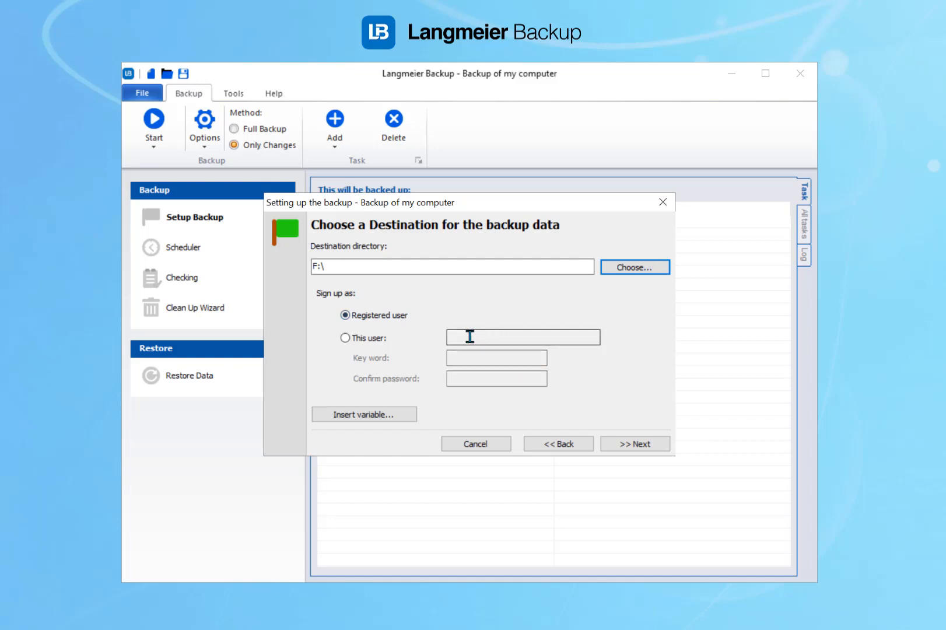
{"action": "left_click", "coordinate": [377, 339]}
{"action": "left_click", "coordinate": [453, 339]}
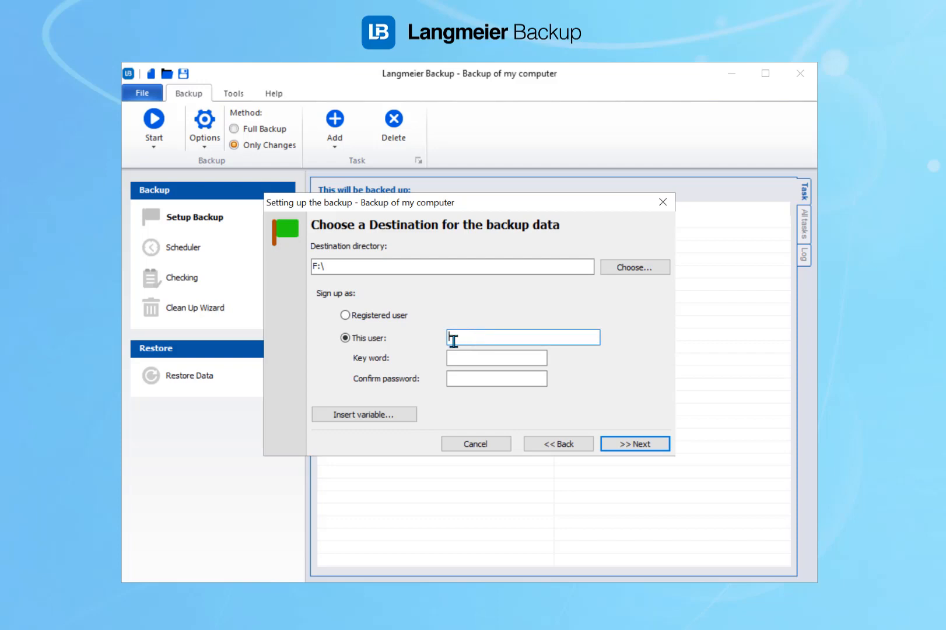
{"action": "left_click", "coordinate": [377, 318]}
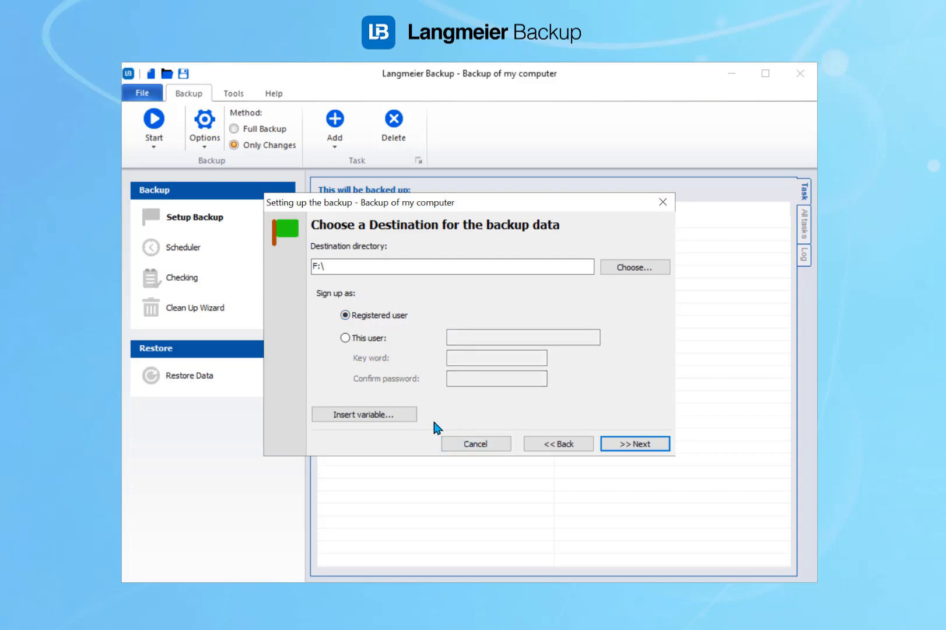
{"action": "left_click", "coordinate": [397, 415]}
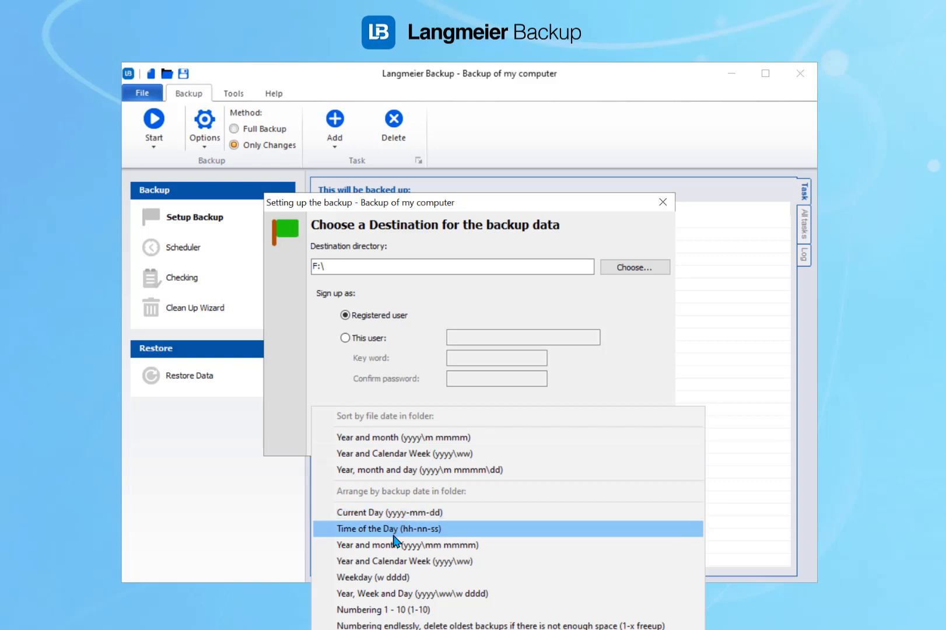
{"action": "left_click", "coordinate": [629, 366]}
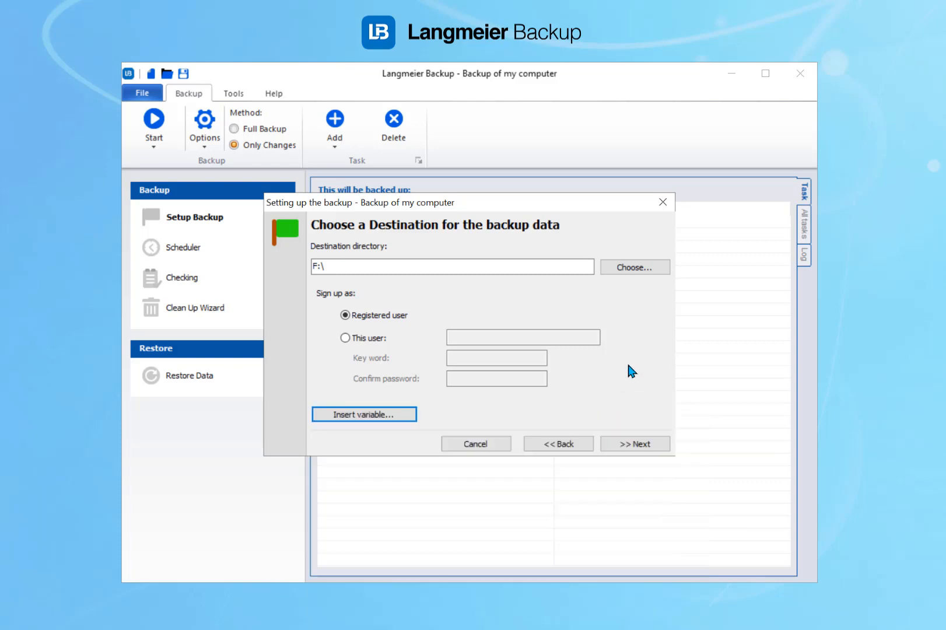
Accept the destination and use the volume name Backup instead of the drive letter
{"action": "left_click", "coordinate": [641, 444]}
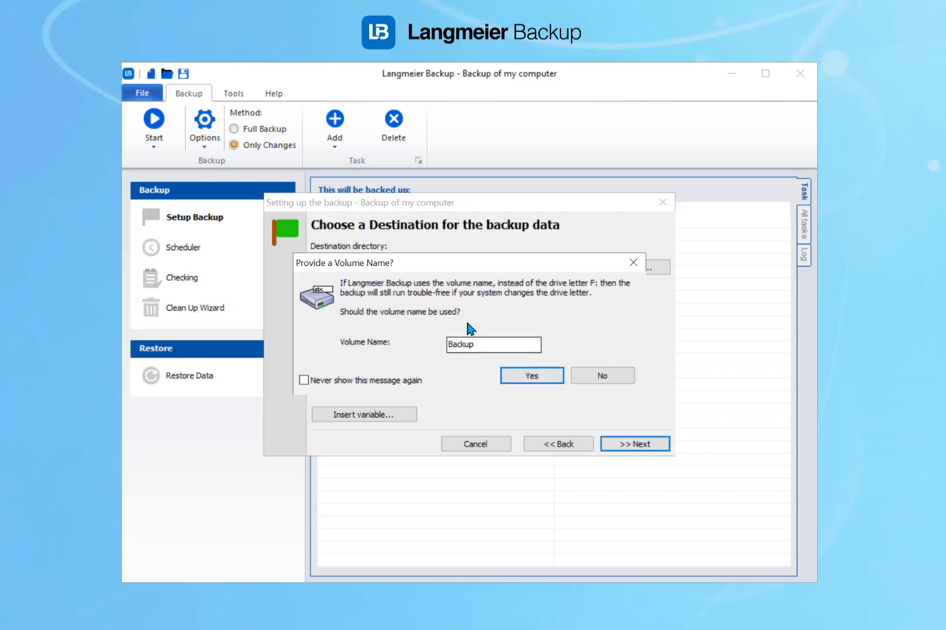
{"action": "double_click", "coordinate": [484, 343]}
{"action": "left_click", "coordinate": [528, 377]}
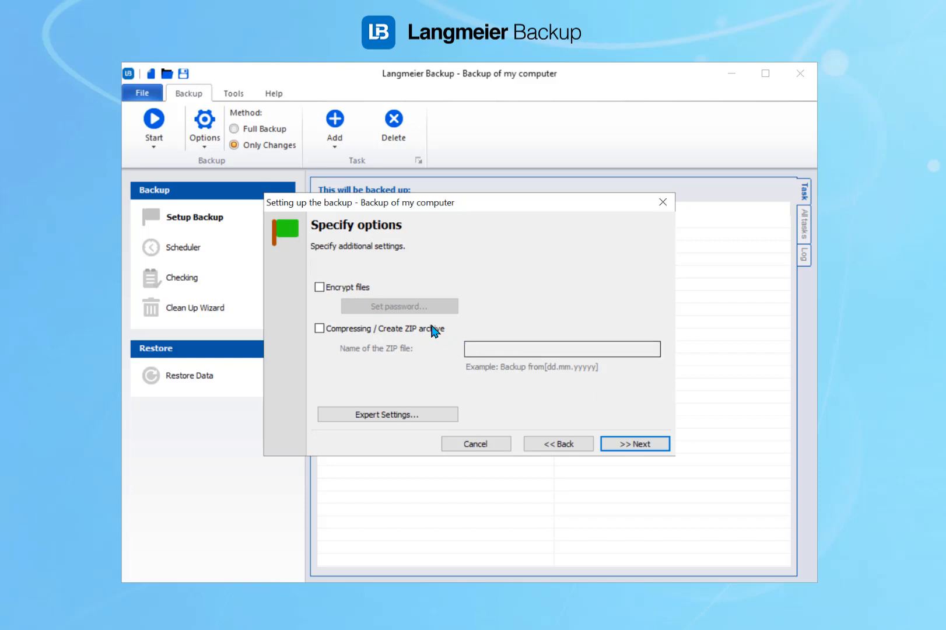
{"action": "left_click", "coordinate": [343, 287]}
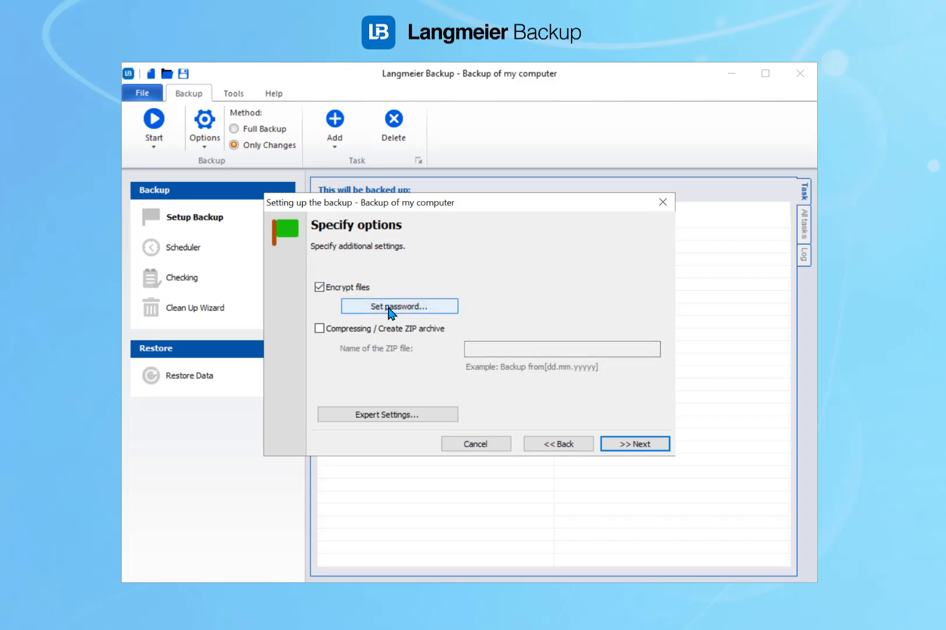
{"action": "left_click", "coordinate": [353, 290]}
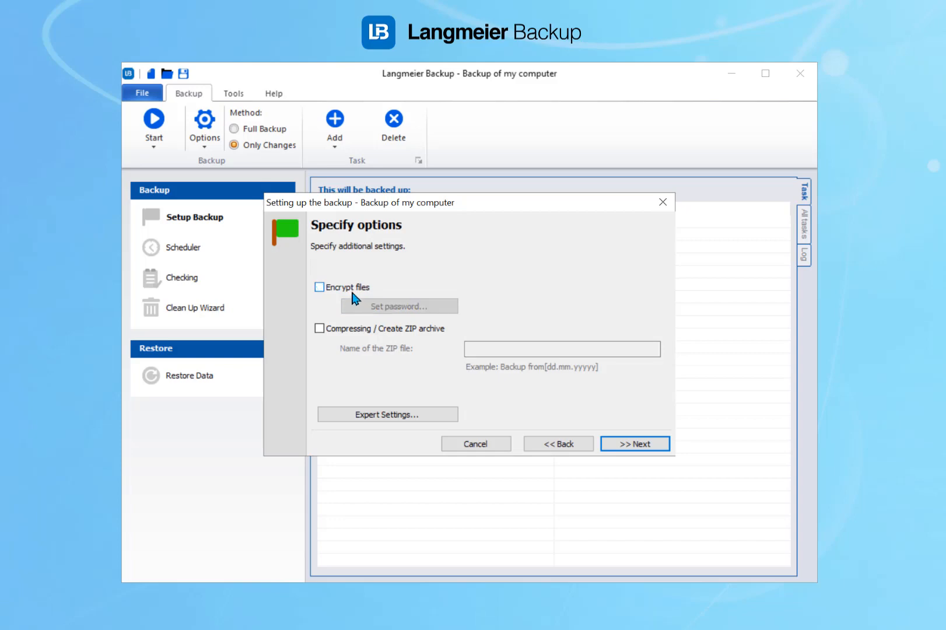
{"action": "left_click", "coordinate": [397, 330]}
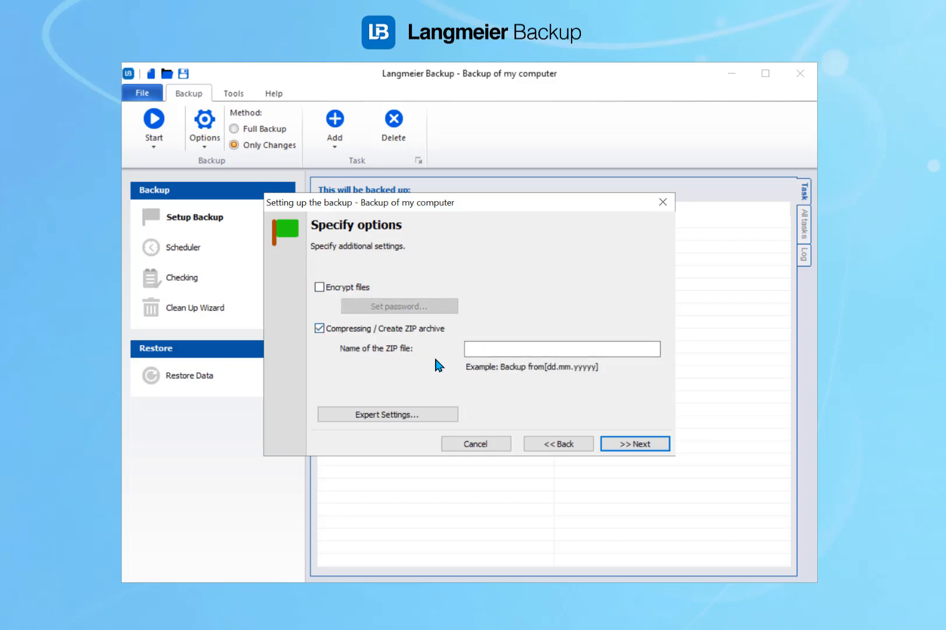
{"action": "left_click", "coordinate": [501, 352]}
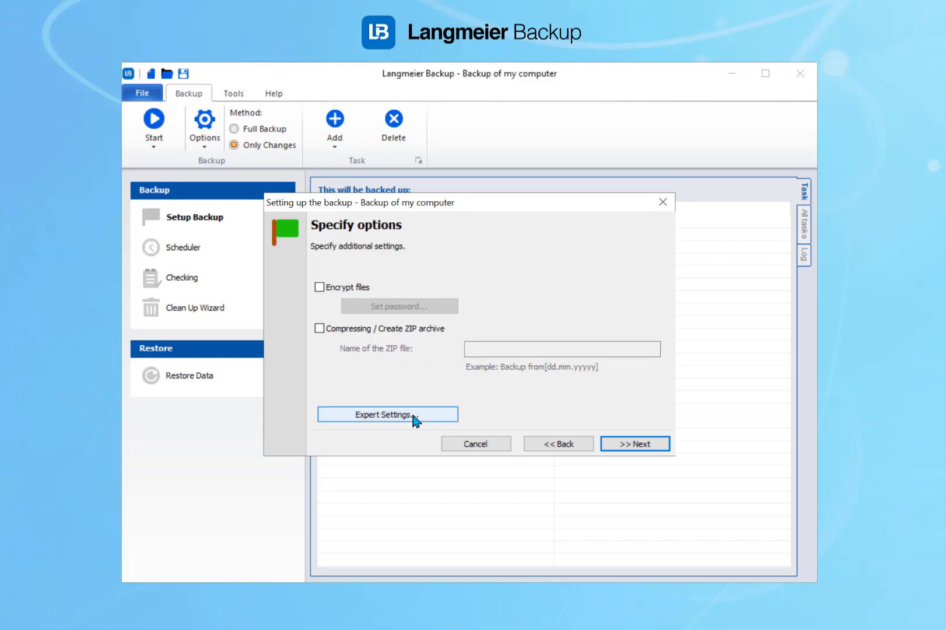
Review and accept the expert settings, and keep Backup of my computer as the backup job's name
{"action": "left_click", "coordinate": [377, 417]}
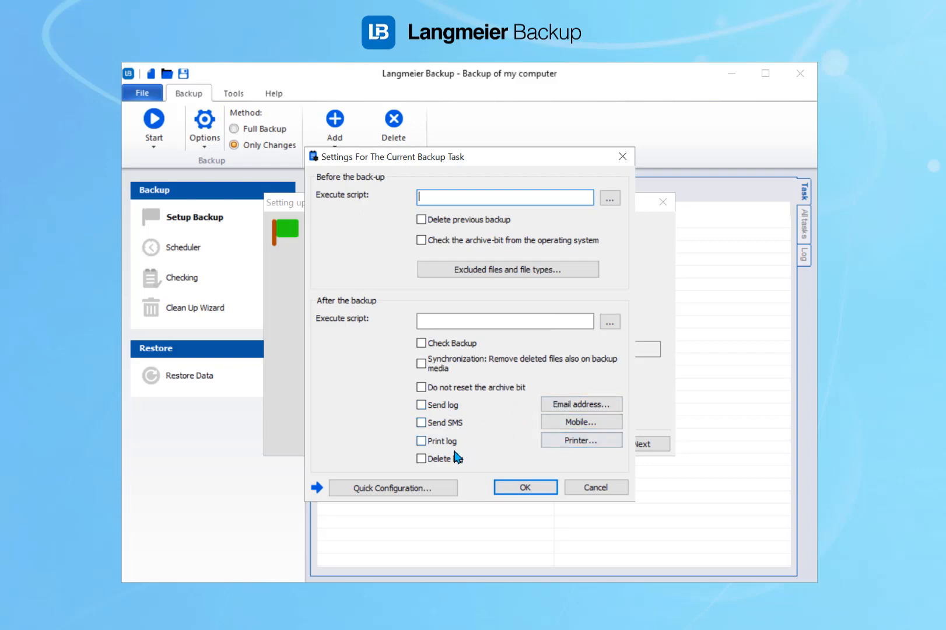
{"action": "left_click", "coordinate": [526, 488]}
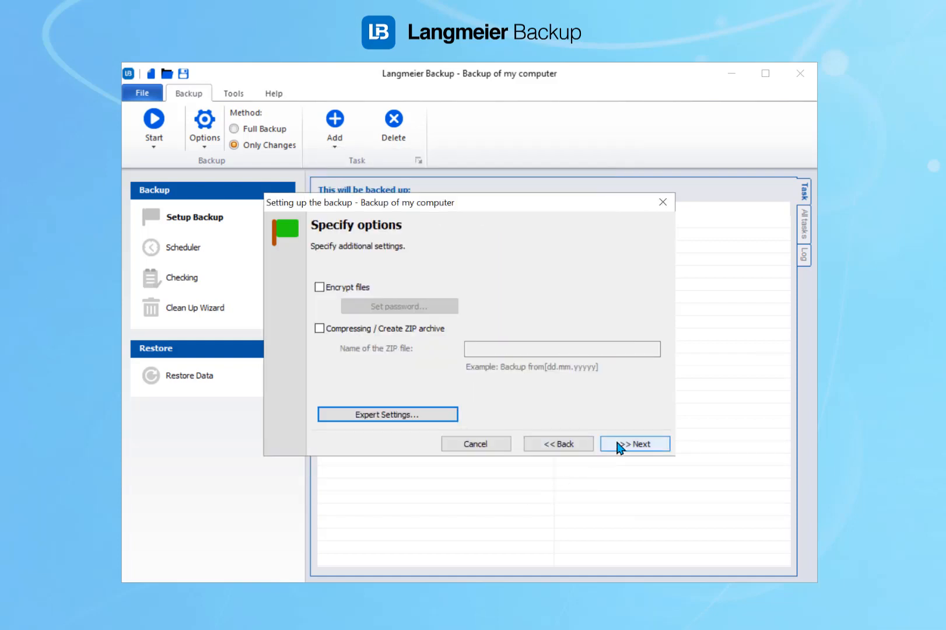
{"action": "left_click", "coordinate": [629, 446]}
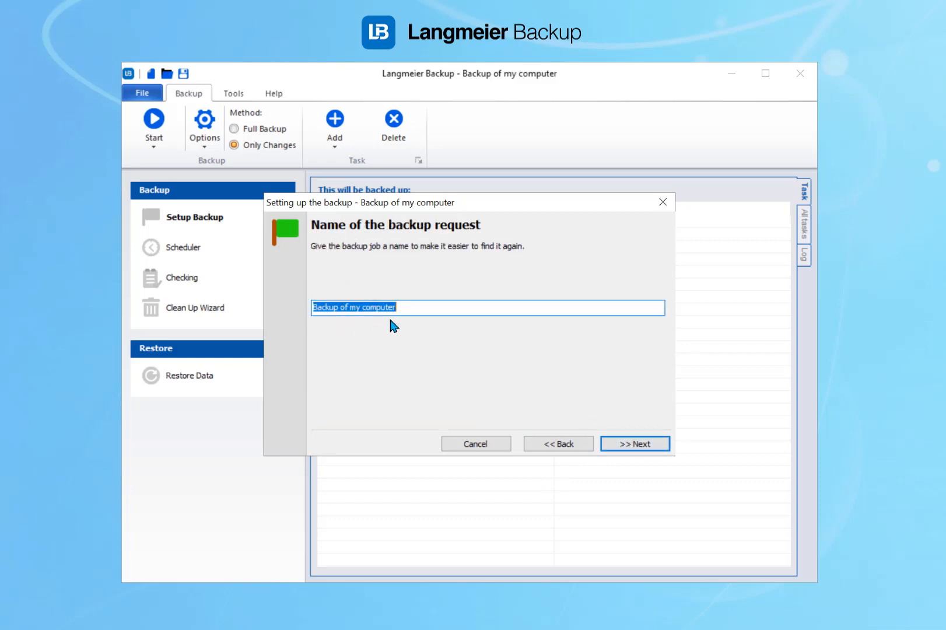
{"action": "left_click", "coordinate": [622, 450]}
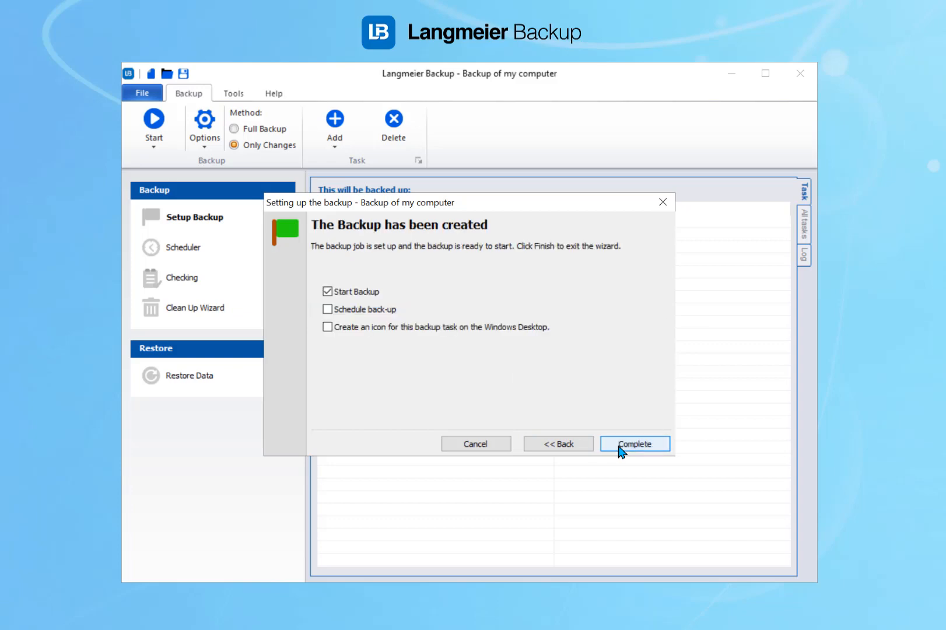
Finish the backup wizard with scheduling enabled instead of an immediate start and without a desktop icon
{"action": "left_click", "coordinate": [367, 315]}
{"action": "left_click", "coordinate": [337, 330]}
{"action": "left_click", "coordinate": [523, 331]}
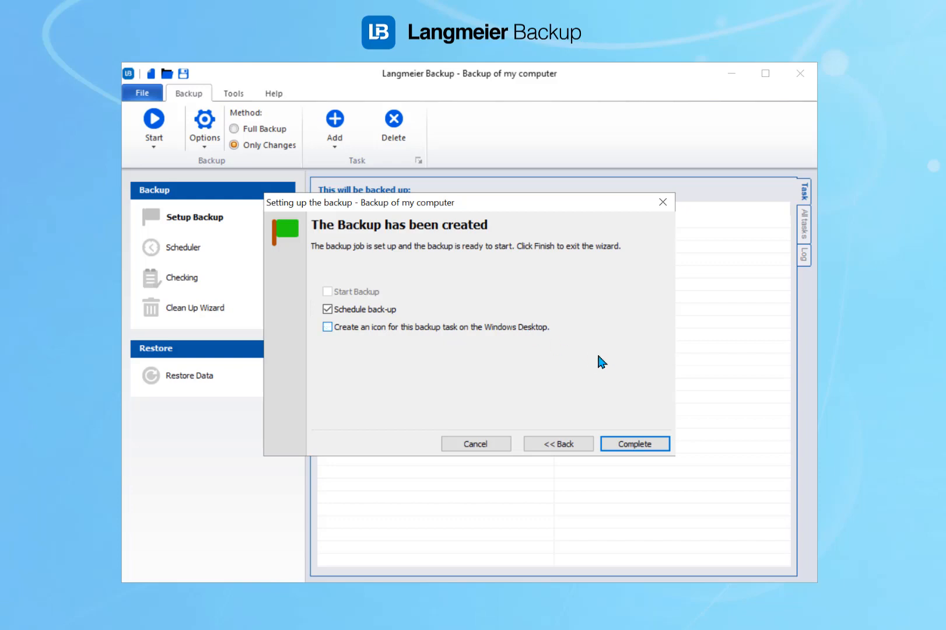
{"action": "left_click", "coordinate": [635, 444]}
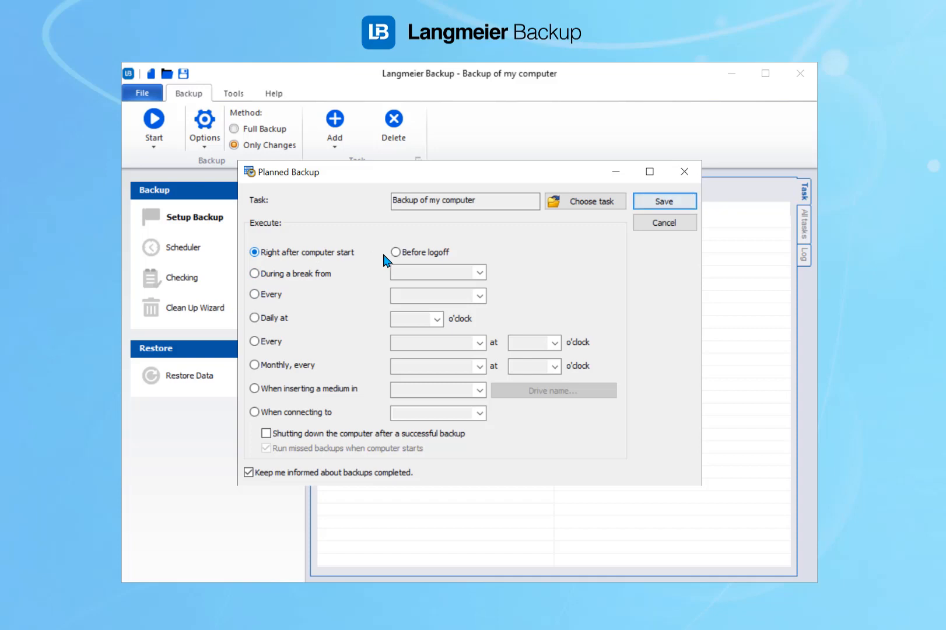
Try scheduling the backup before logoff, then during a break from 5 minutes
{"action": "left_click", "coordinate": [410, 255]}
{"action": "left_click", "coordinate": [309, 276]}
{"action": "left_click", "coordinate": [485, 273]}
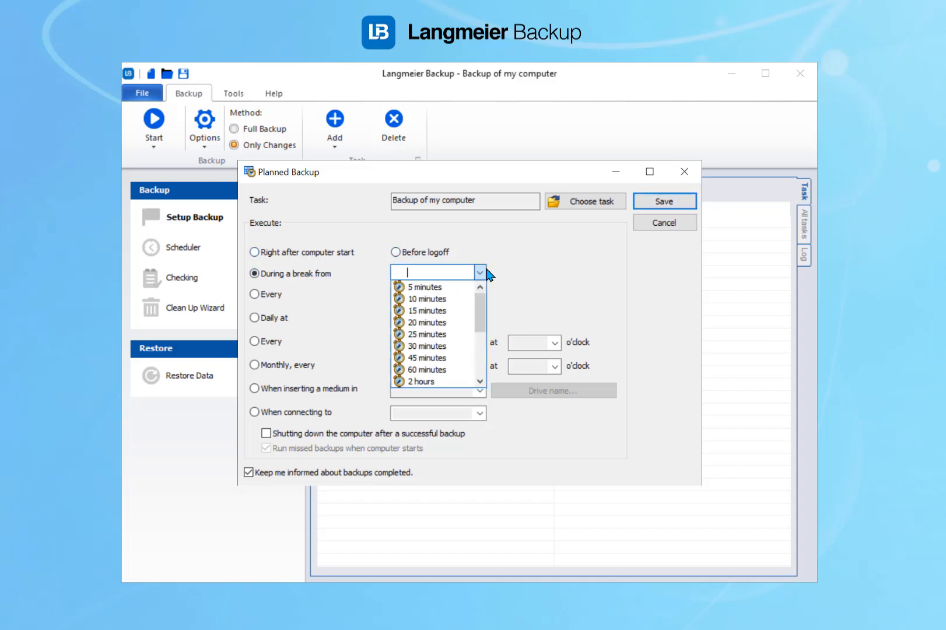
{"action": "left_click", "coordinate": [424, 288]}
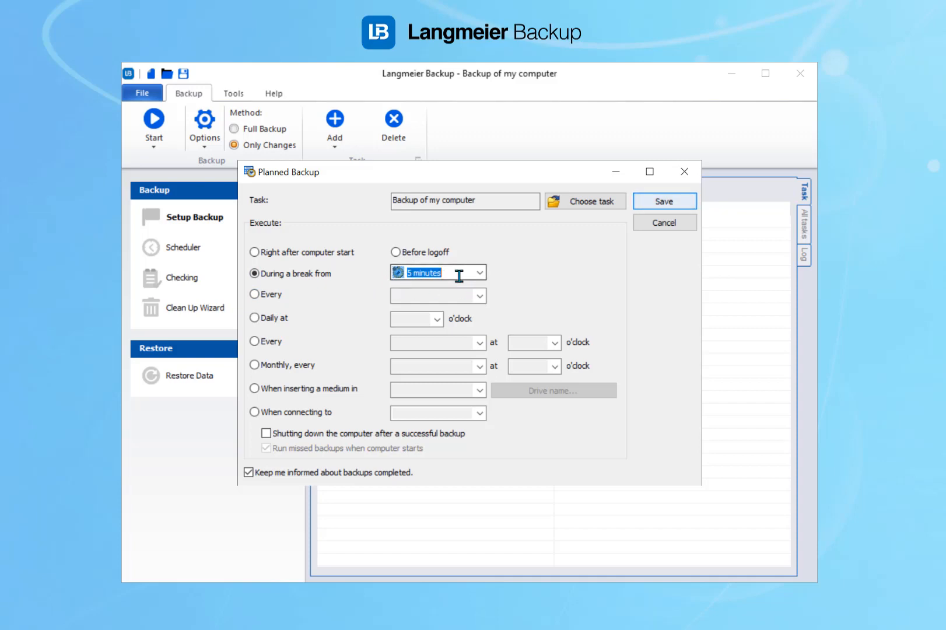
Try the repeating-interval schedule without an interval, then a daily backup at 01:00
{"action": "left_click", "coordinate": [269, 297]}
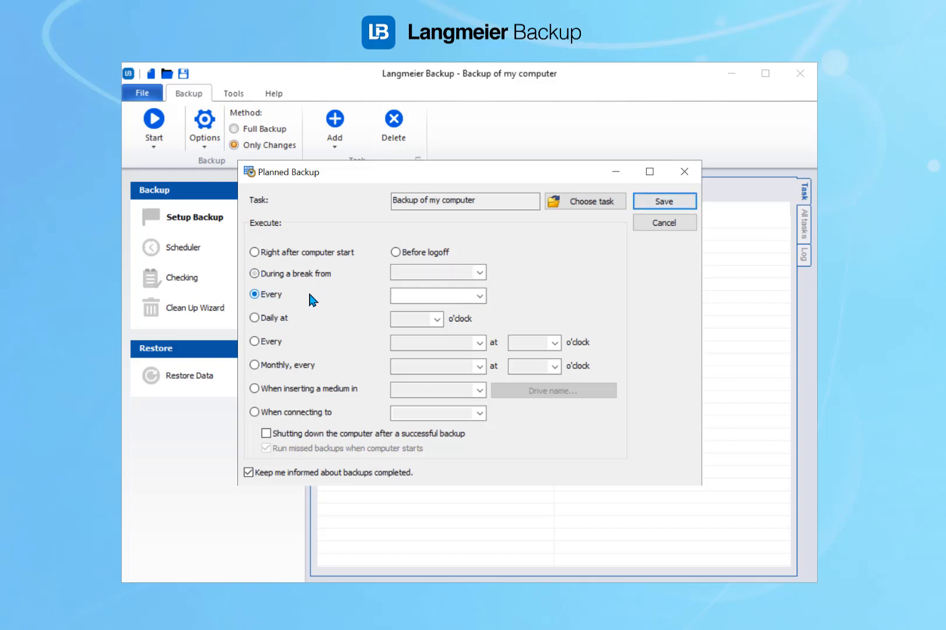
{"action": "left_click", "coordinate": [479, 296]}
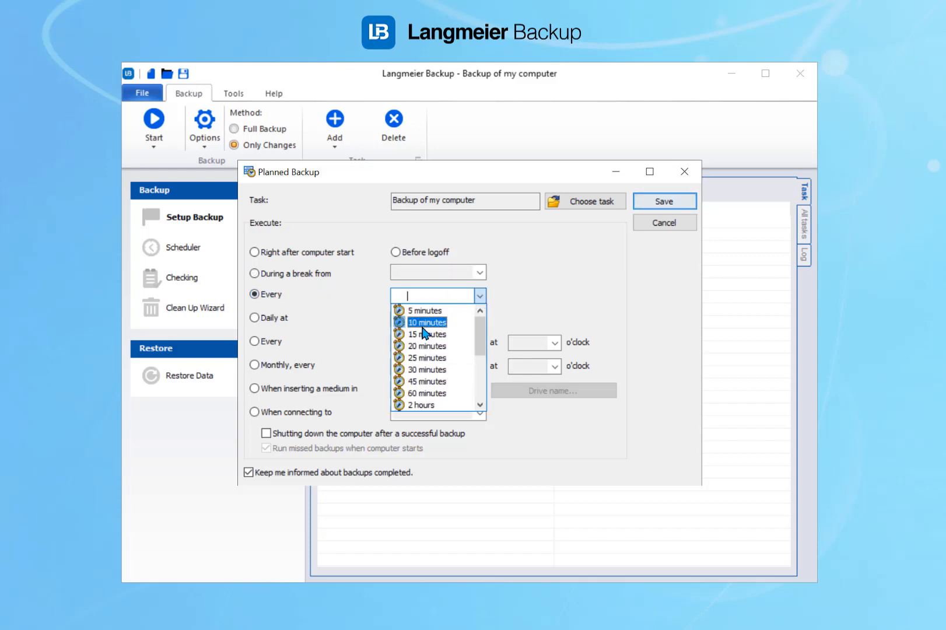
{"action": "left_click", "coordinate": [273, 321]}
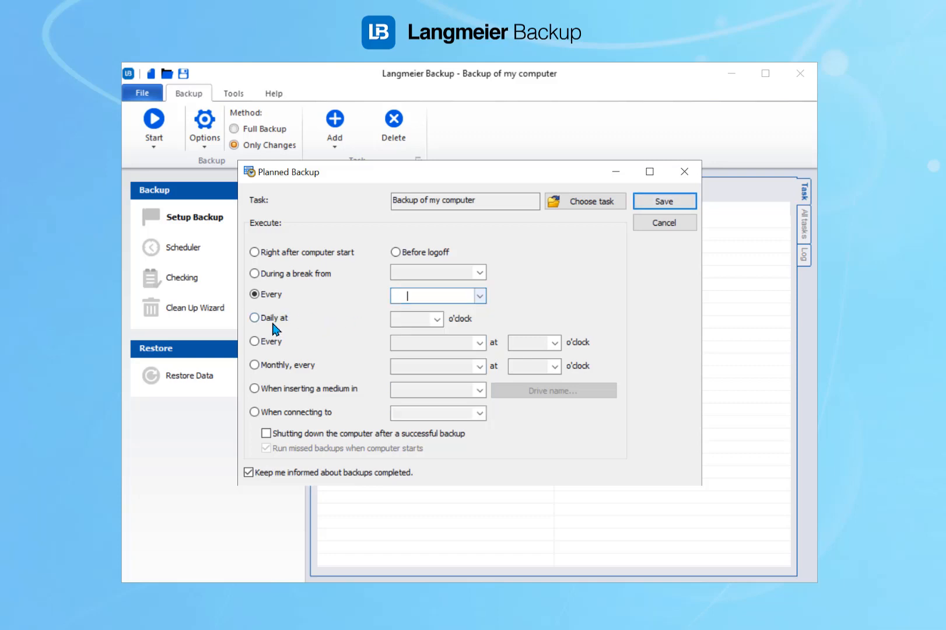
{"action": "left_click", "coordinate": [437, 320]}
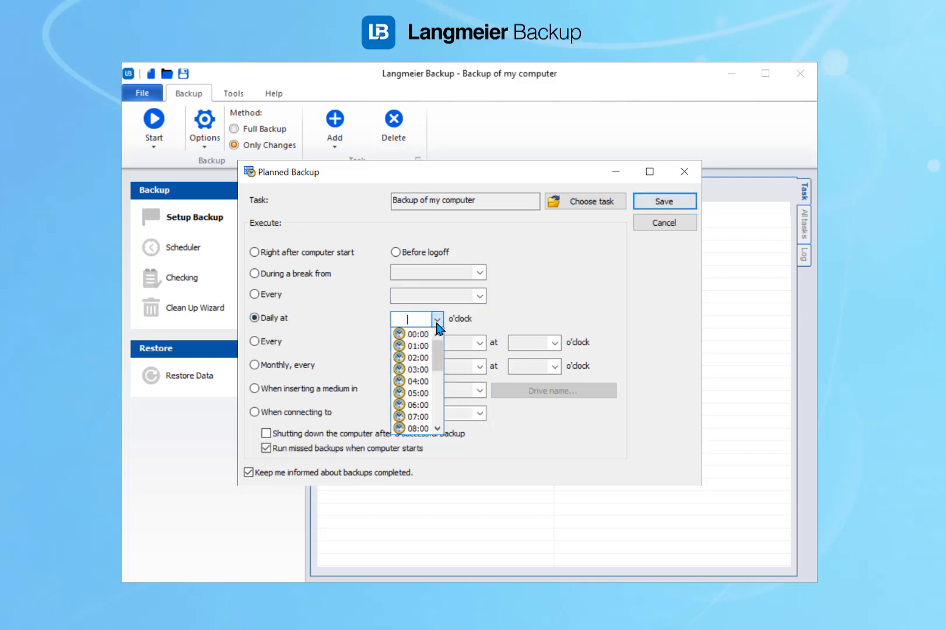
{"action": "left_click", "coordinate": [418, 358]}
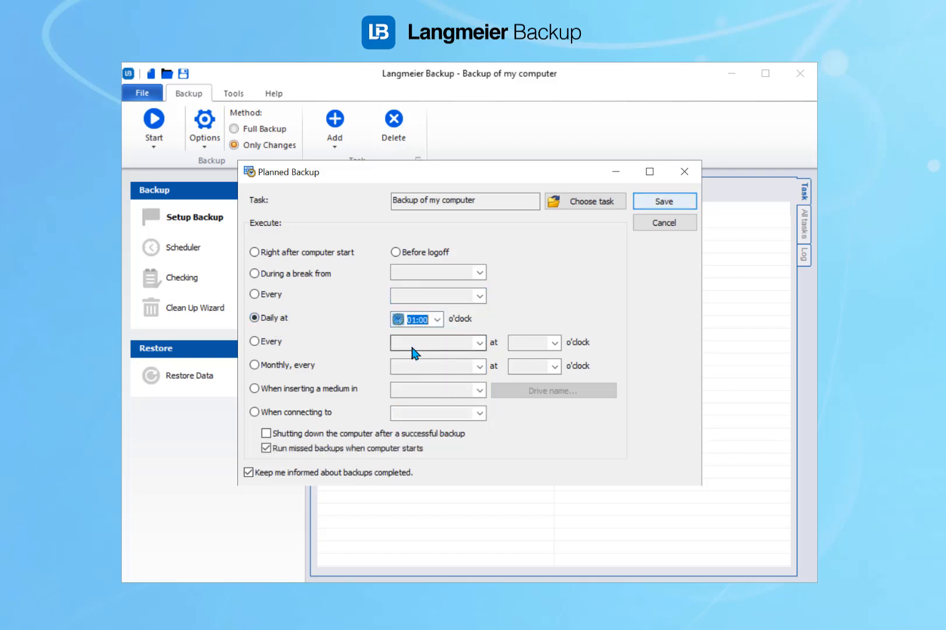
Schedule the backup every Monday, Wednesday, Friday and Sunday at 01:00
{"action": "left_click", "coordinate": [278, 343]}
{"action": "left_click", "coordinate": [480, 343]}
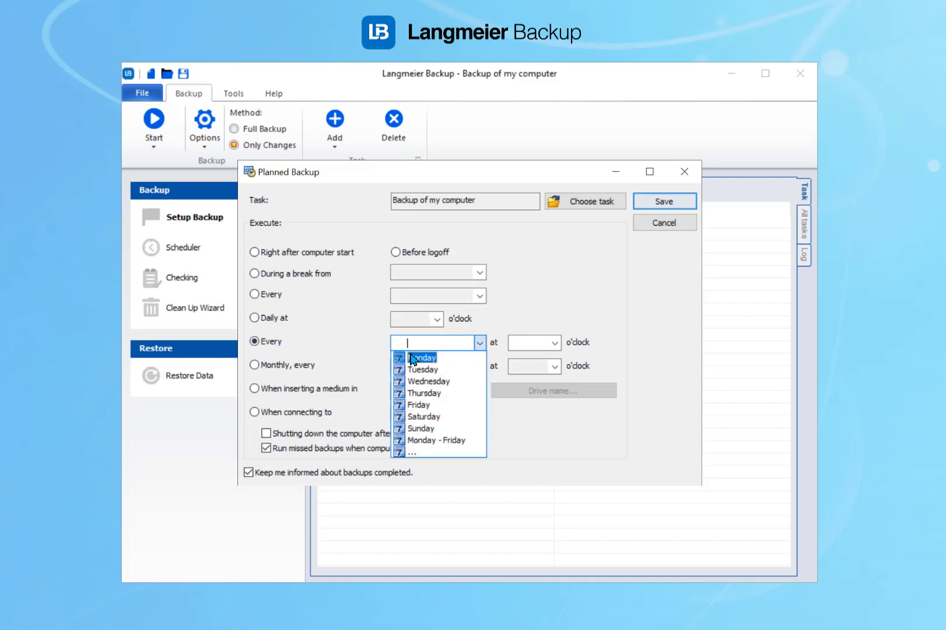
{"action": "left_click", "coordinate": [412, 453]}
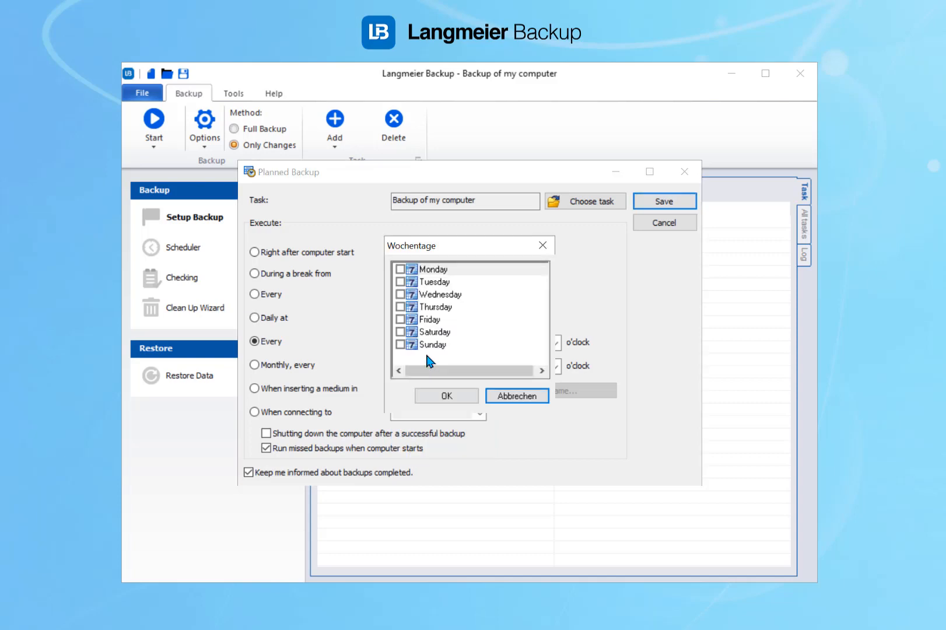
{"action": "left_click", "coordinate": [401, 270]}
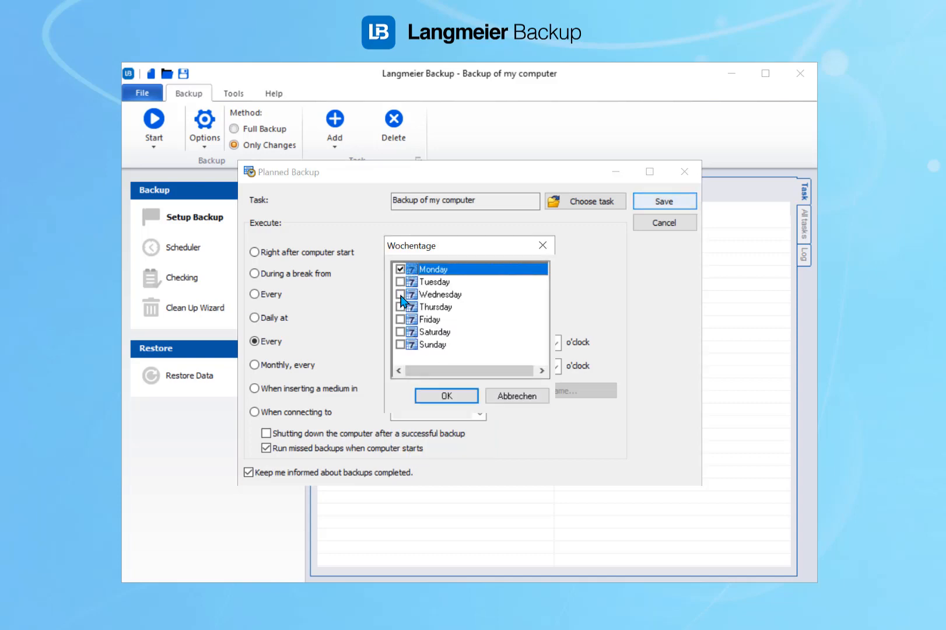
{"action": "left_click", "coordinate": [400, 294]}
{"action": "left_click", "coordinate": [400, 320]}
{"action": "left_click", "coordinate": [401, 346]}
{"action": "left_click", "coordinate": [447, 396]}
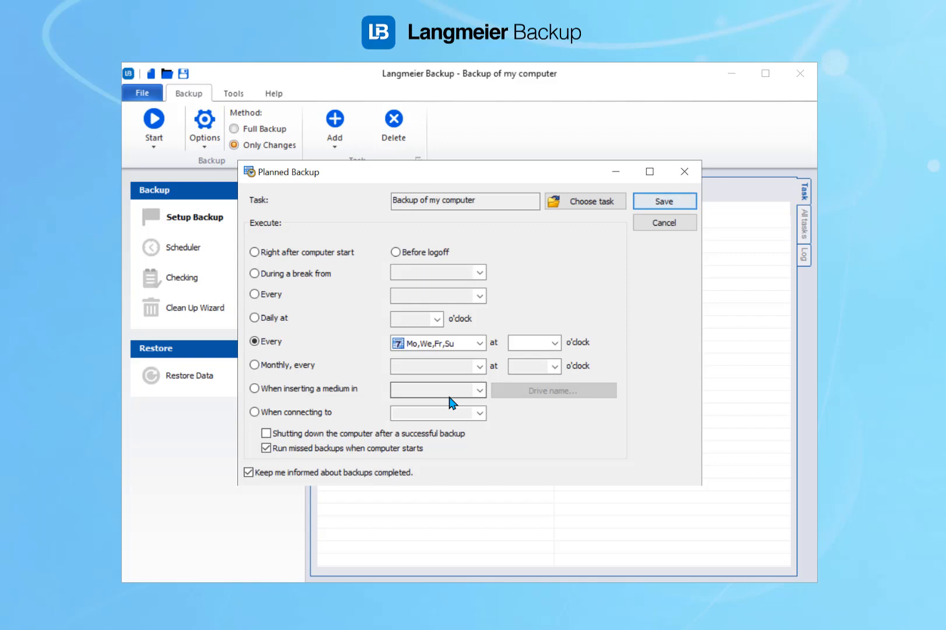
{"action": "left_click", "coordinate": [555, 343]}
{"action": "left_click", "coordinate": [537, 372]}
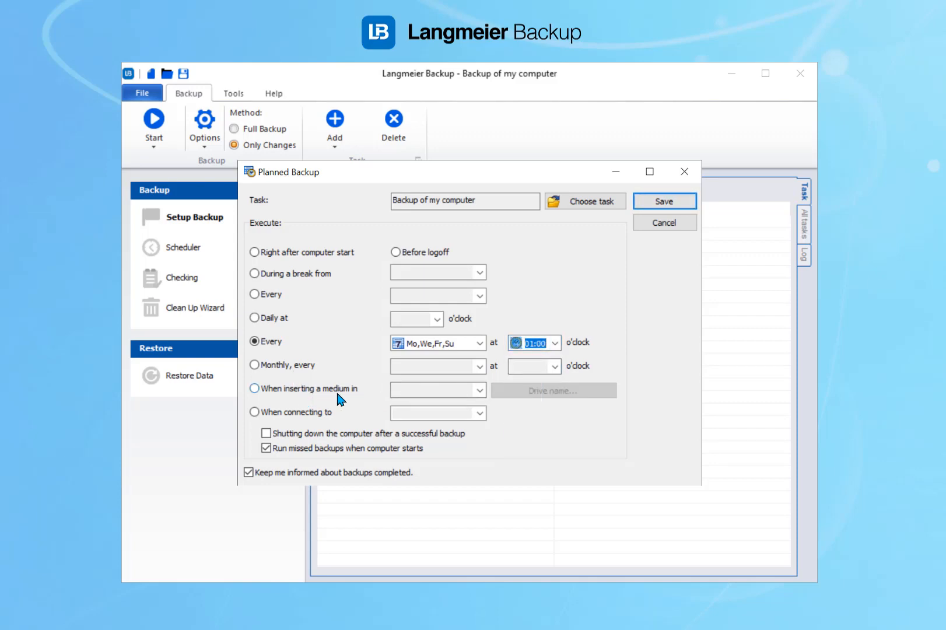
Trigger the backup when a medium with volume name Backup is inserted in any drive, using that medium as backup destination
{"action": "left_click", "coordinate": [291, 394]}
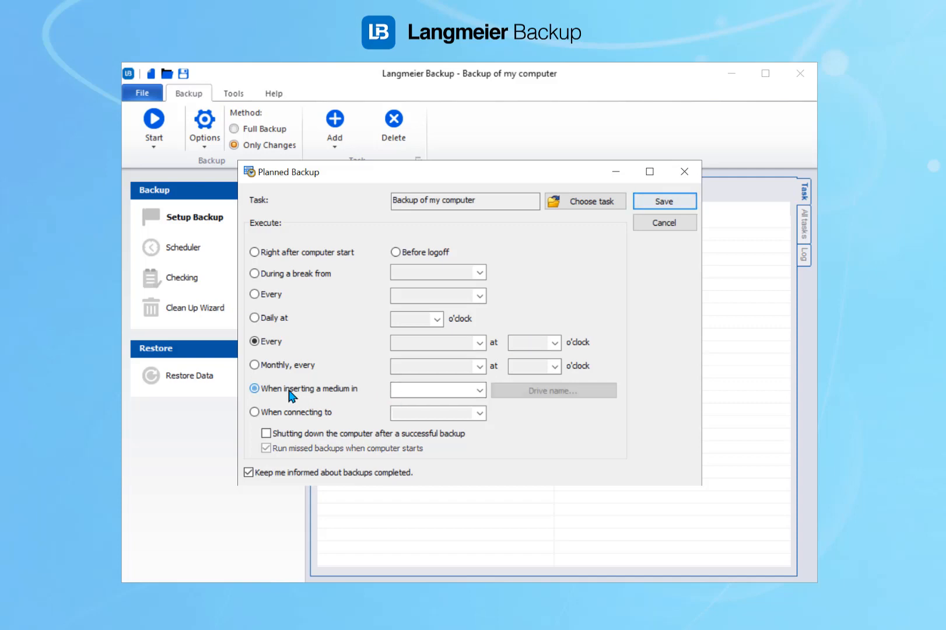
{"action": "left_click", "coordinate": [479, 391]}
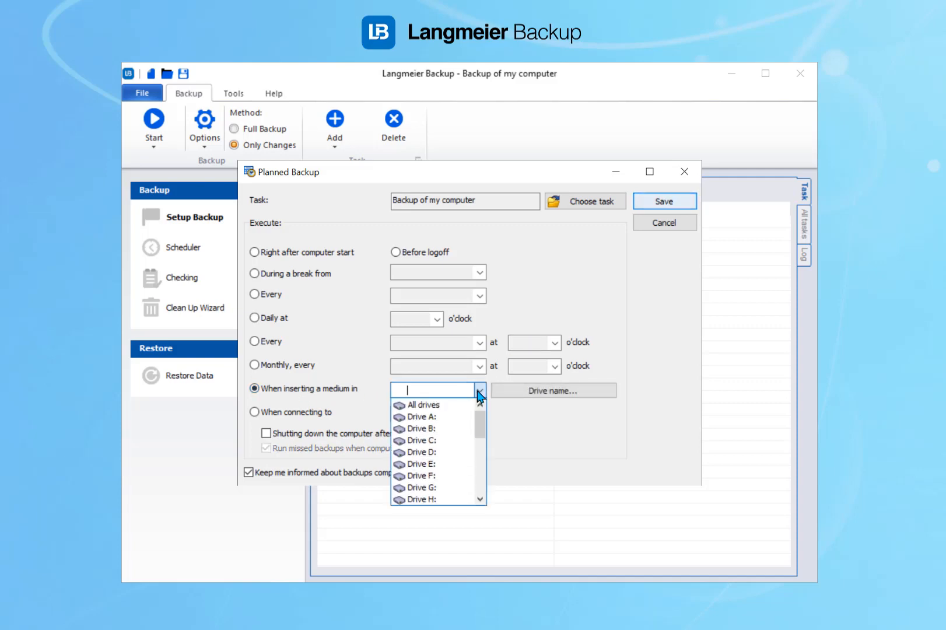
{"action": "left_click", "coordinate": [425, 405]}
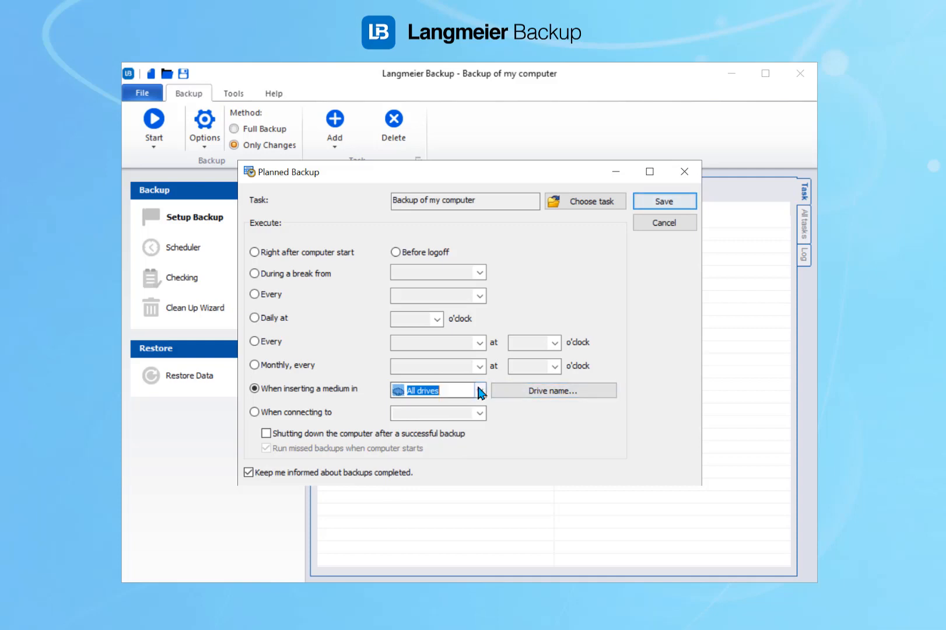
{"action": "left_click", "coordinate": [479, 390]}
{"action": "left_click", "coordinate": [478, 391]}
{"action": "left_click", "coordinate": [542, 391]}
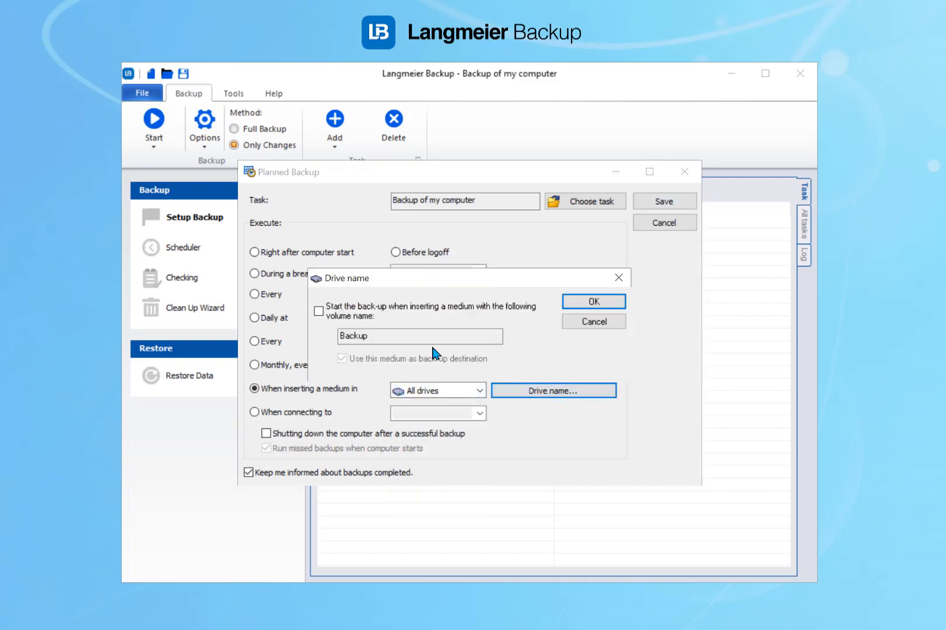
{"action": "left_click", "coordinate": [319, 311]}
{"action": "double_click", "coordinate": [374, 336]}
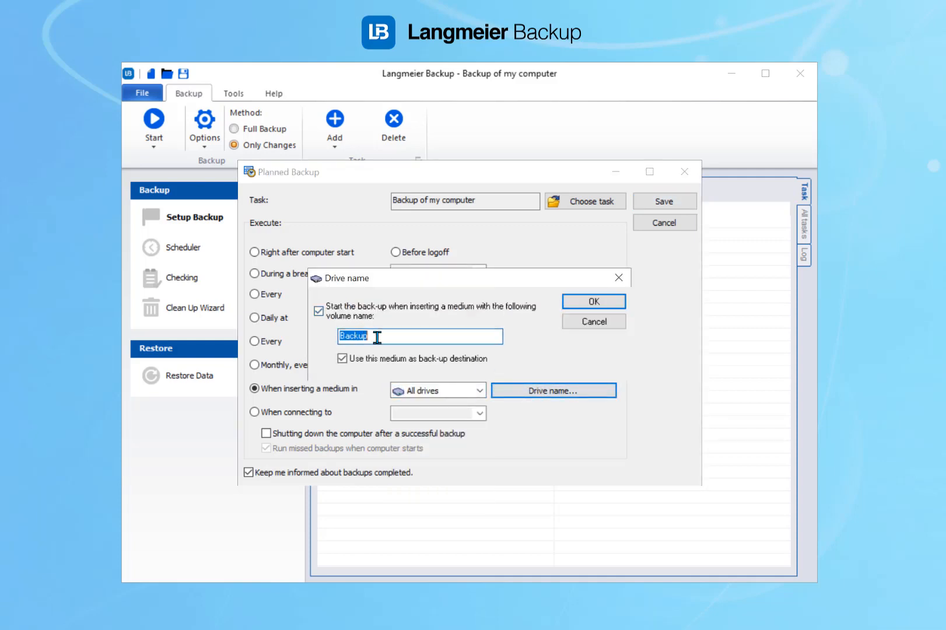
{"action": "left_click", "coordinate": [580, 303]}
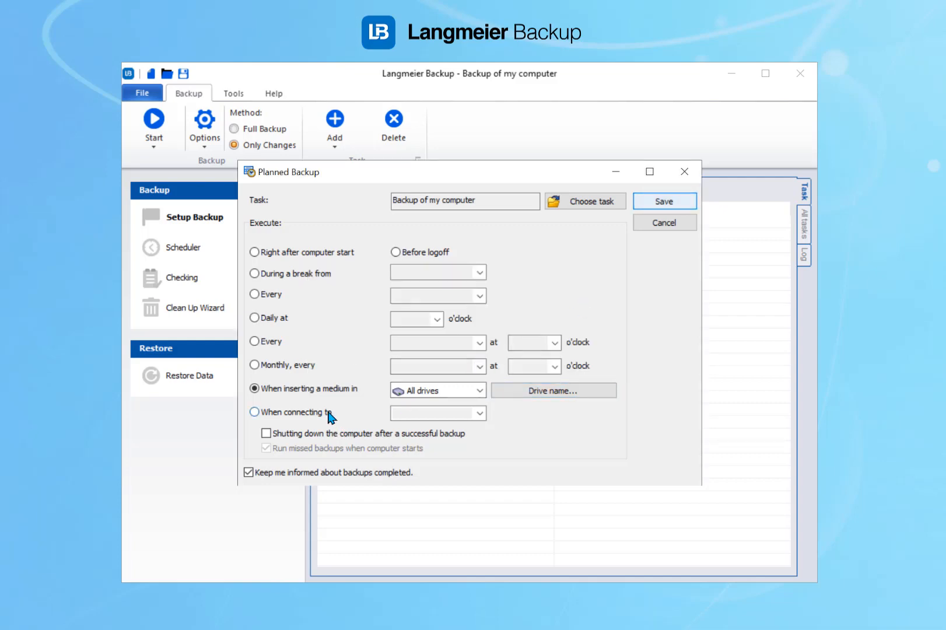
Try the trigger for connecting to a network and view its connection types without choosing one
{"action": "left_click", "coordinate": [313, 413]}
{"action": "left_click", "coordinate": [479, 414]}
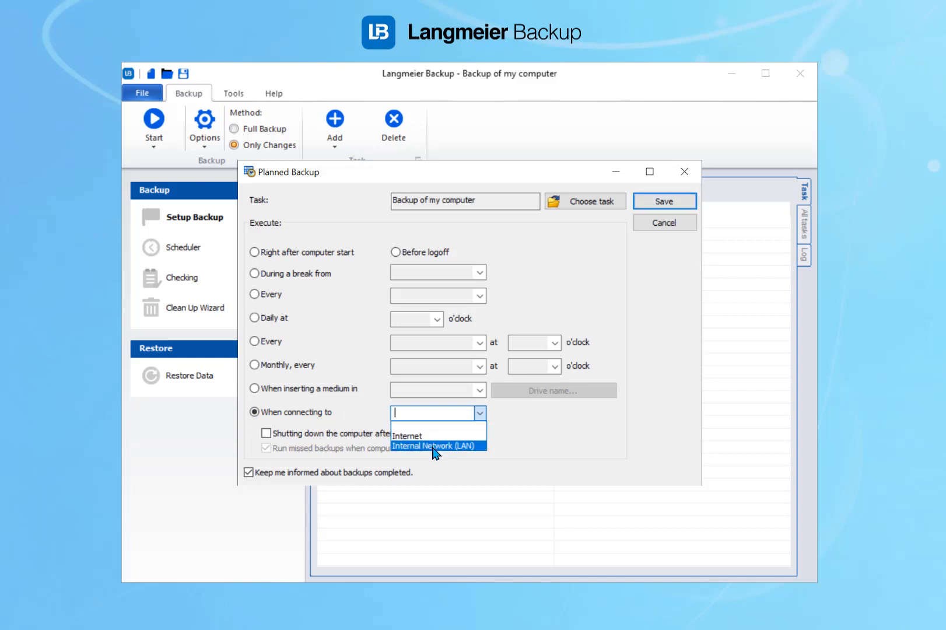
{"action": "left_click", "coordinate": [507, 443]}
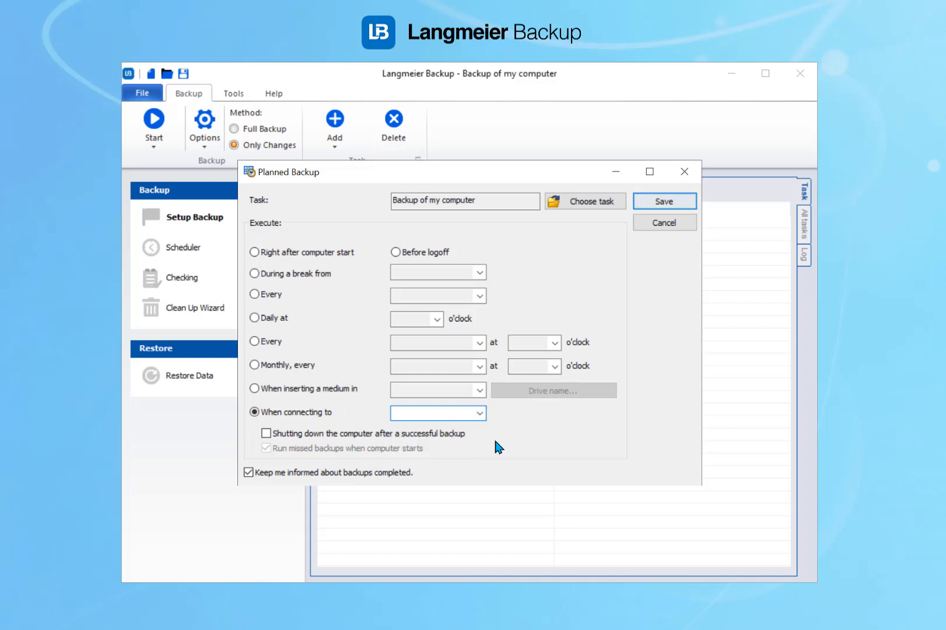
Set the trigger back to inserting a medium in All drives, accept the drive name settings and save the schedule
{"action": "left_click", "coordinate": [303, 390]}
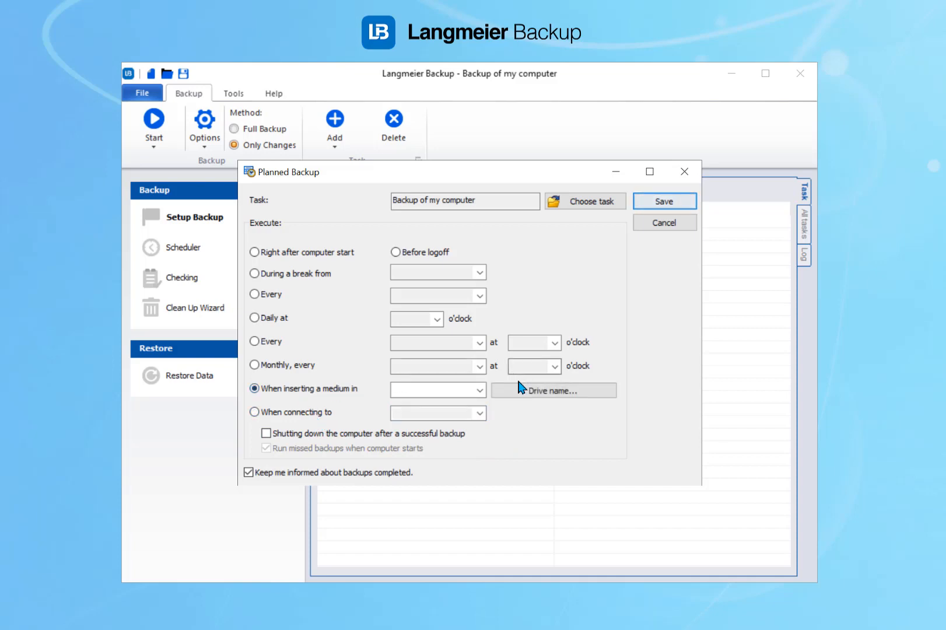
{"action": "left_click", "coordinate": [480, 390]}
{"action": "left_click", "coordinate": [441, 409]}
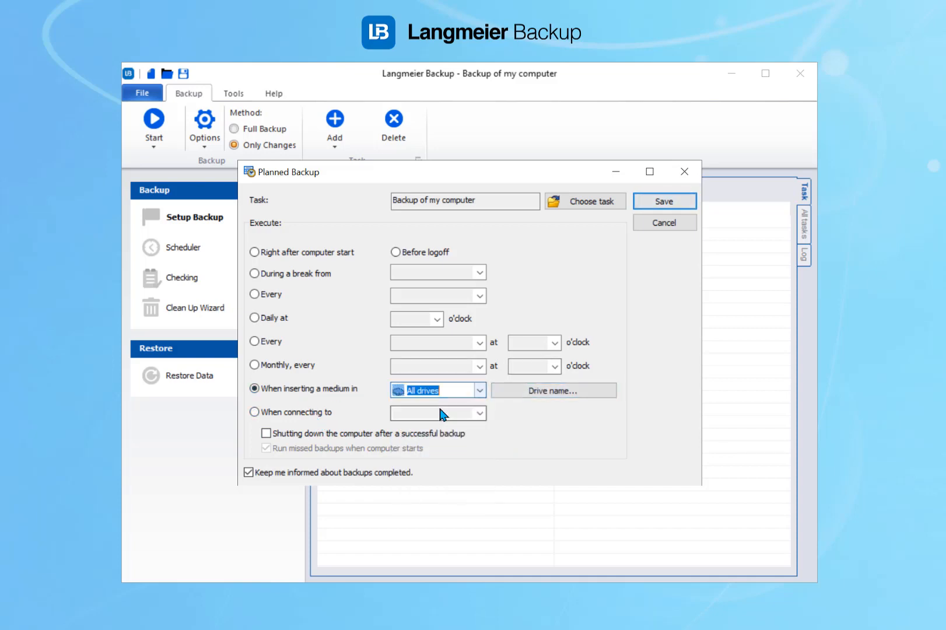
{"action": "left_click", "coordinate": [534, 393]}
{"action": "left_click", "coordinate": [590, 302]}
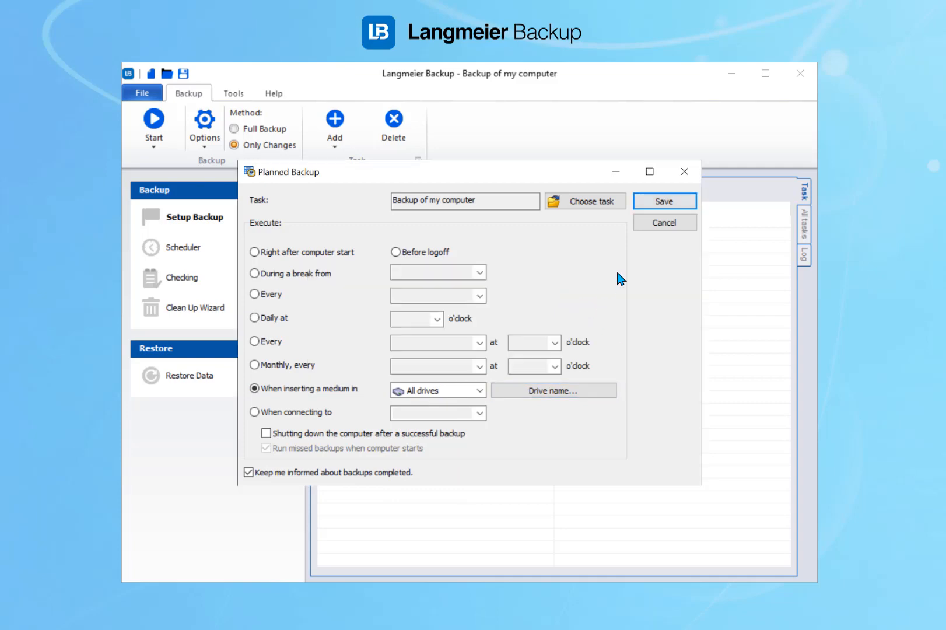
{"action": "left_click", "coordinate": [661, 200]}
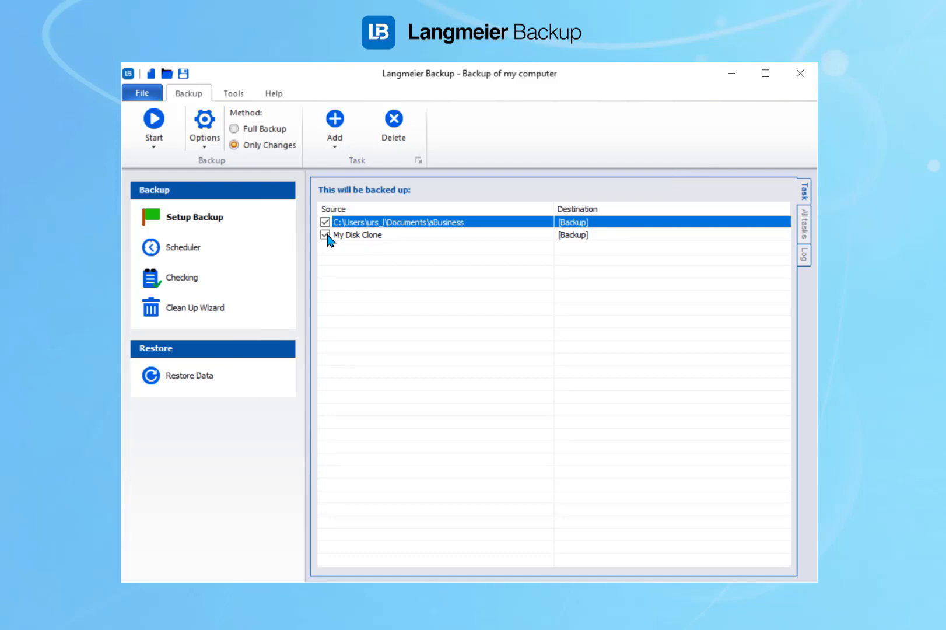
Run the backup with My Disk Clone excluded, skipping the Mach Dein Ding folder while it is in progress
{"action": "left_click", "coordinate": [325, 235]}
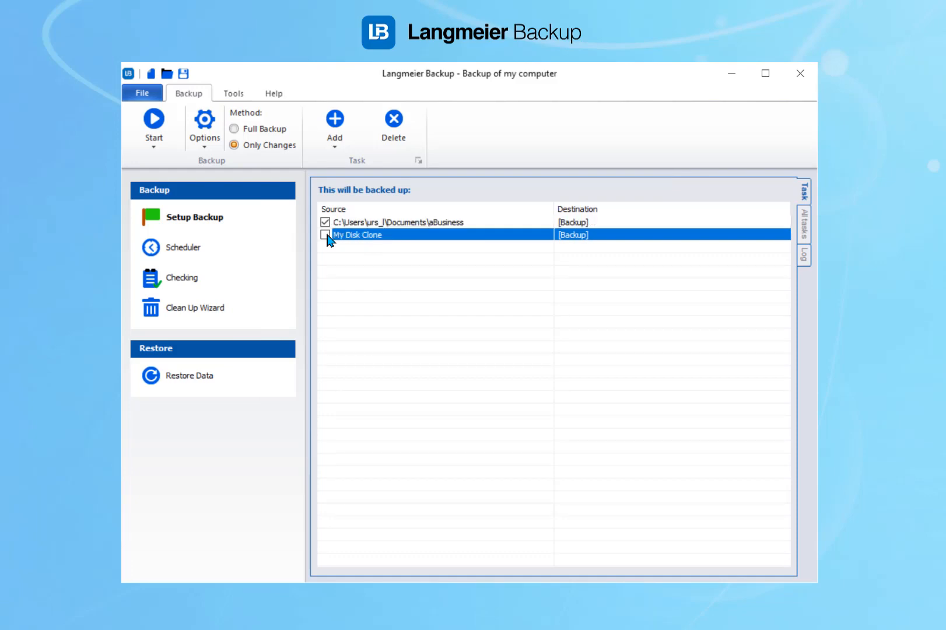
{"action": "left_click", "coordinate": [169, 127]}
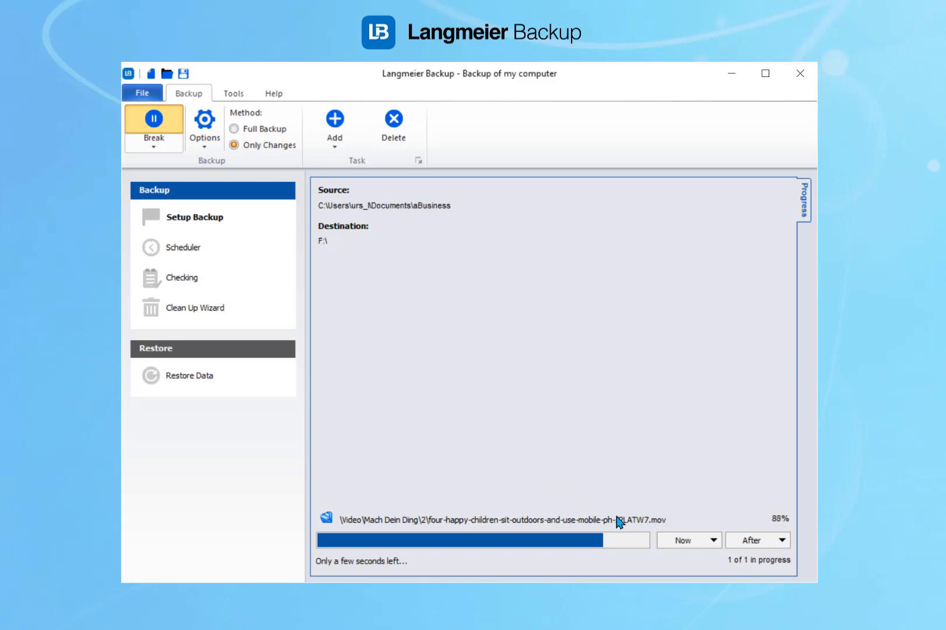
{"action": "left_click", "coordinate": [681, 541]}
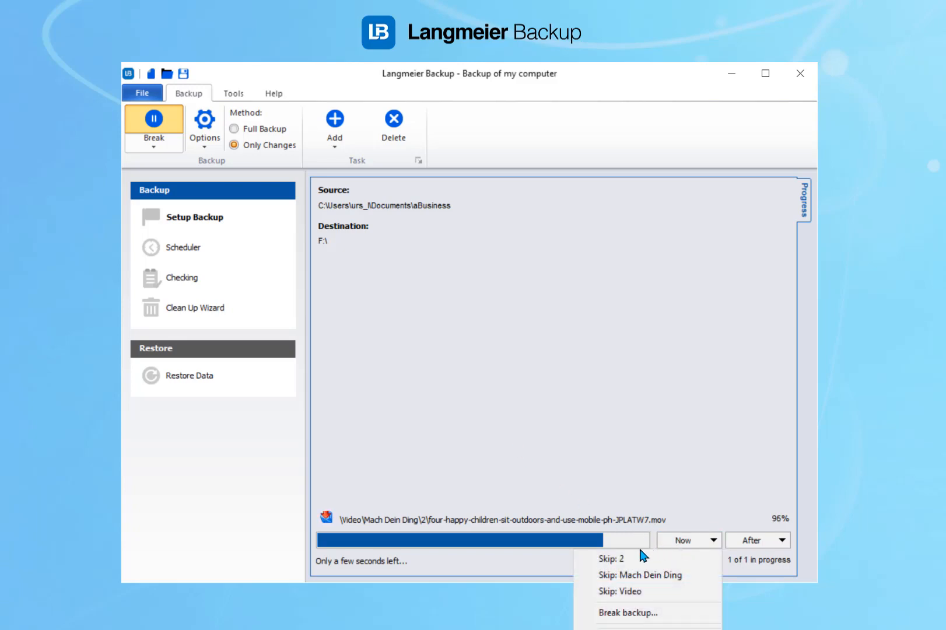
{"action": "left_click", "coordinate": [632, 575]}
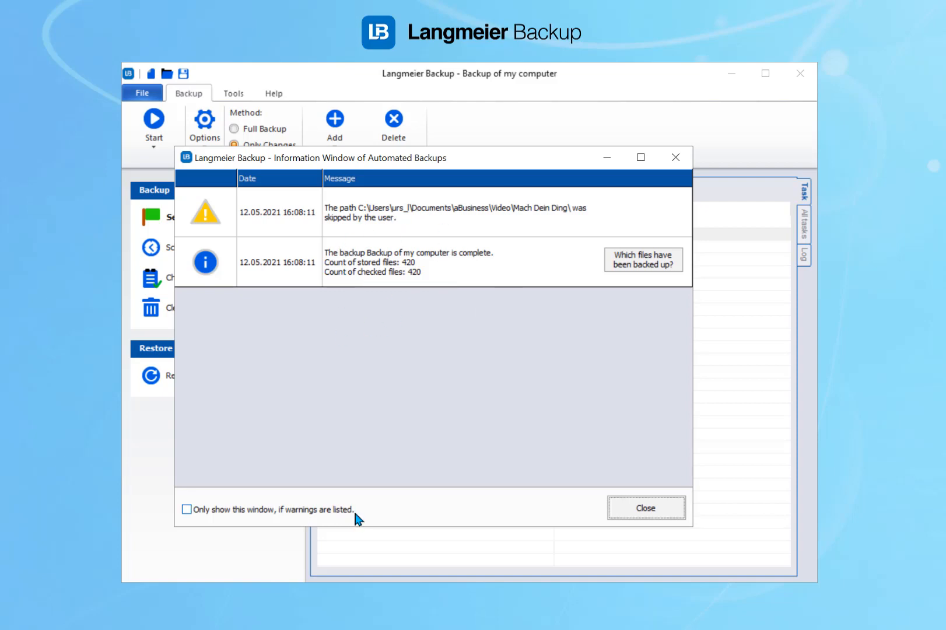
Examine the list of backed-up files from the completed backup's report, then close the list and the report
{"action": "left_click", "coordinate": [403, 255]}
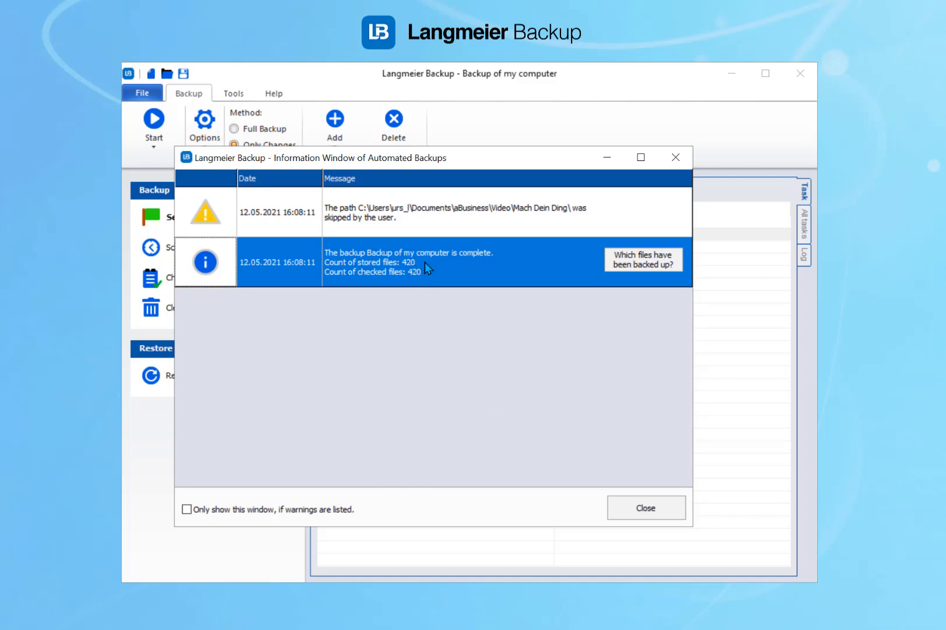
{"action": "left_click", "coordinate": [669, 270]}
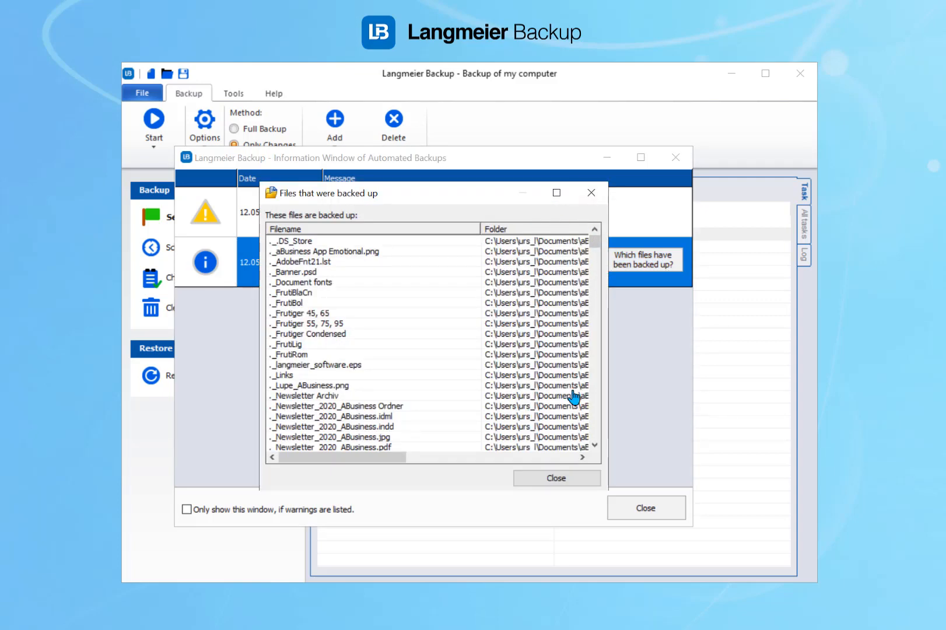
{"action": "scroll", "coordinate": [594, 384], "scroll_direction": "down", "scroll_amount": 14}
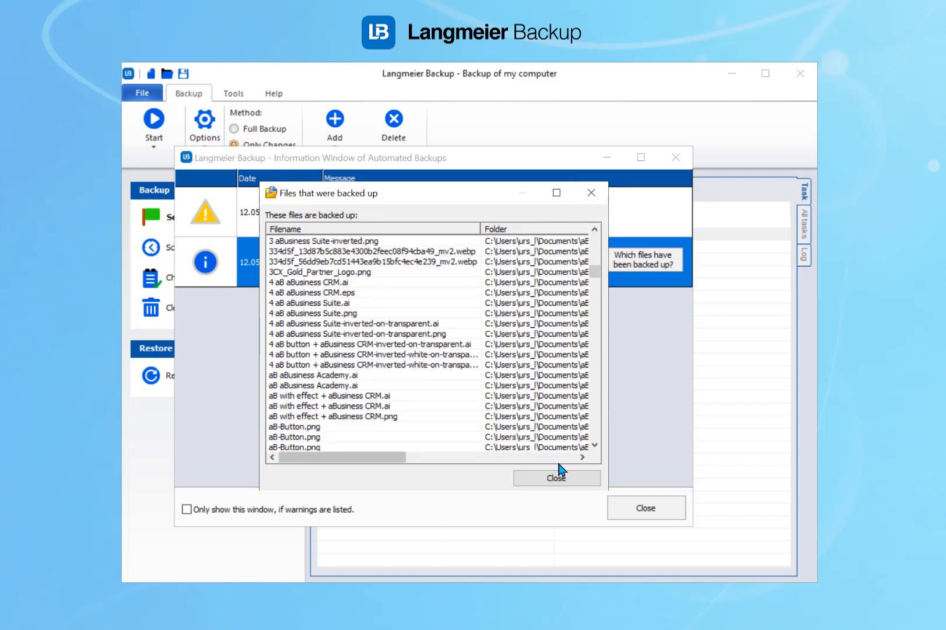
{"action": "left_click", "coordinate": [559, 476]}
{"action": "left_click", "coordinate": [642, 509]}
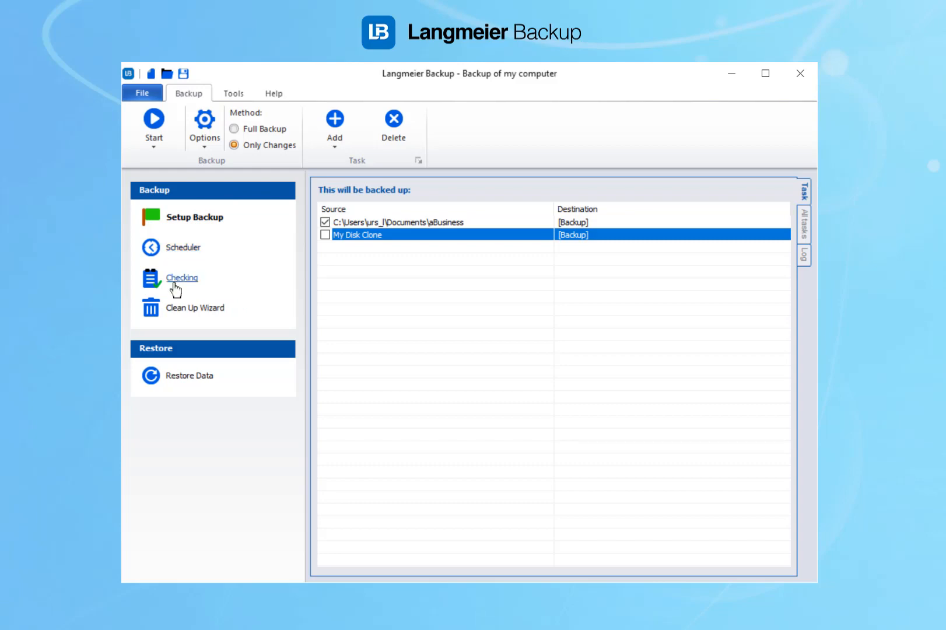
Review the timetable of scheduled backups and close it
{"action": "left_click", "coordinate": [180, 257]}
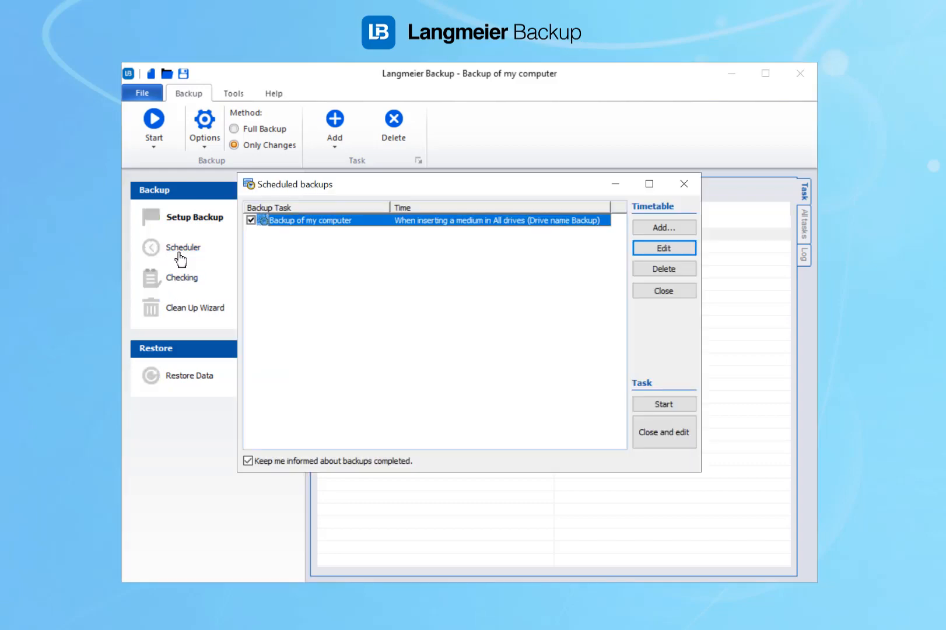
{"action": "left_click", "coordinate": [686, 186]}
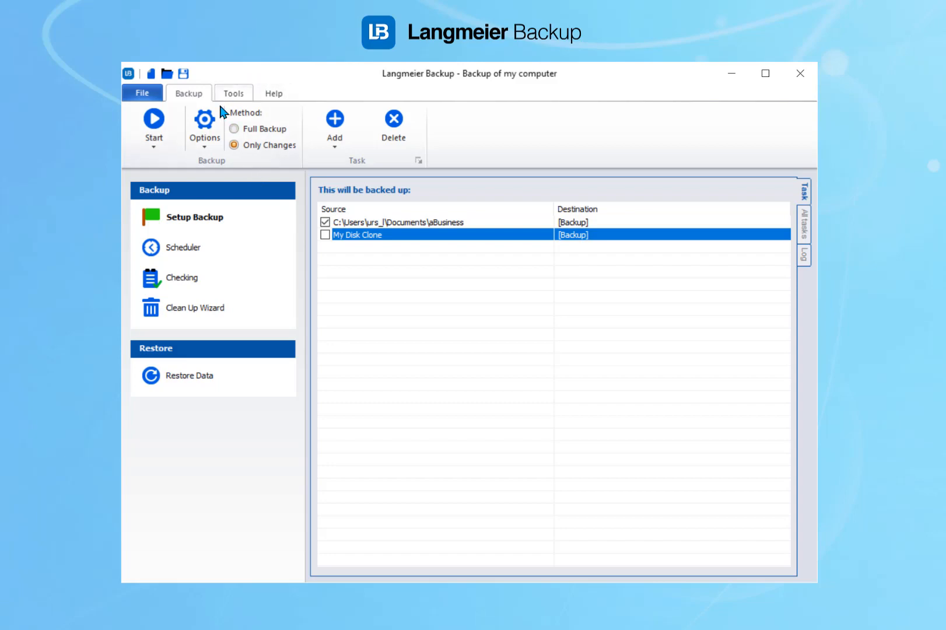
Review the general and encryption options in the global settings and close them without changes
{"action": "left_click", "coordinate": [201, 129]}
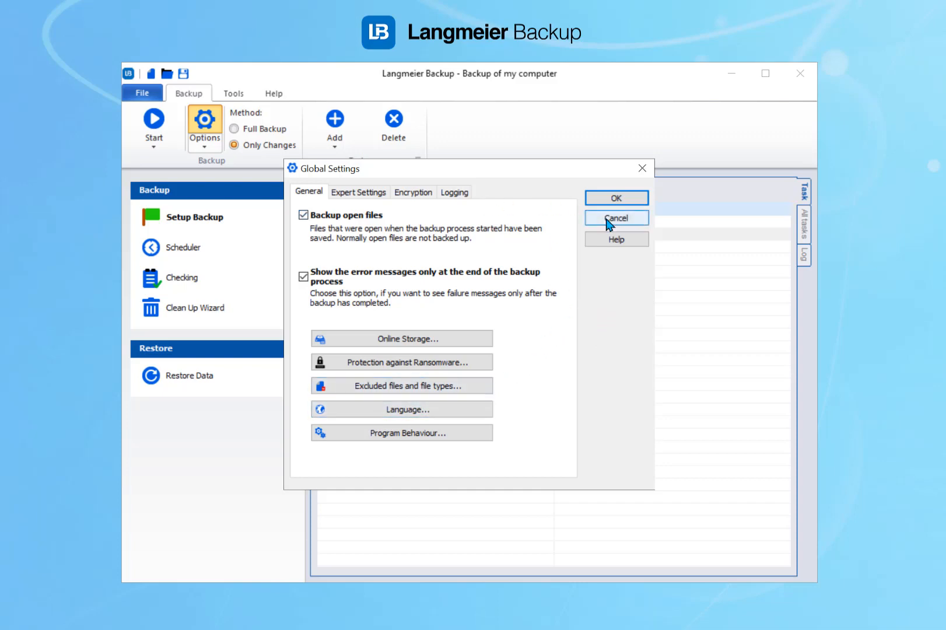
{"action": "left_click", "coordinate": [415, 197]}
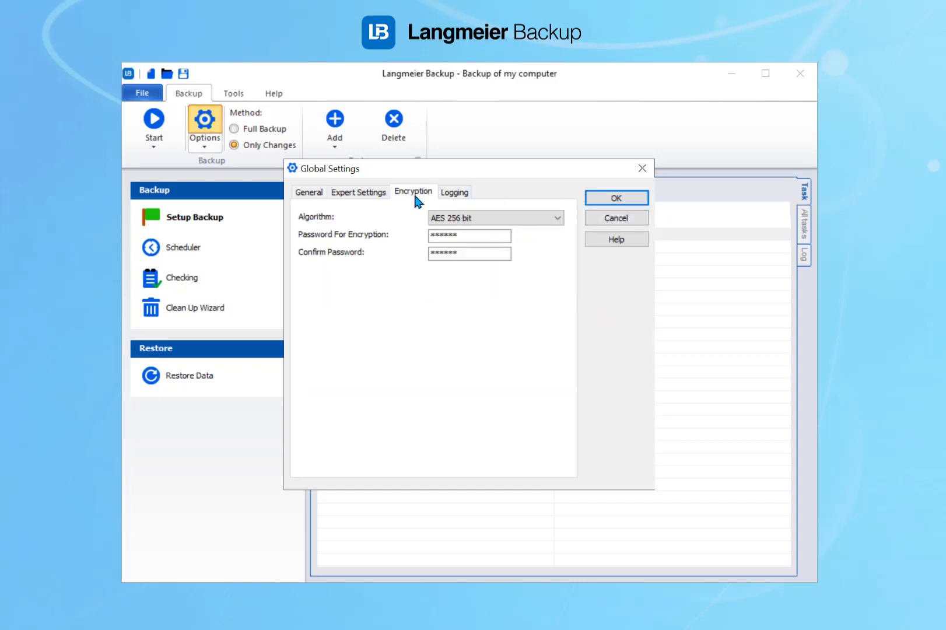
{"action": "left_click", "coordinate": [626, 219]}
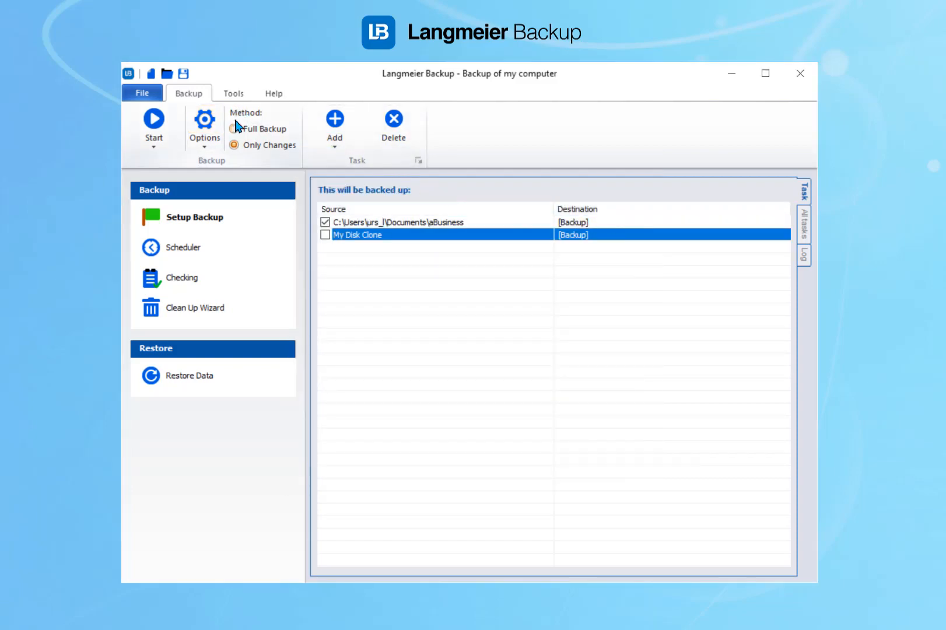
Enable sending the backup log to an email address and expand the email options to show the SMTP settings
{"action": "left_click", "coordinate": [204, 124]}
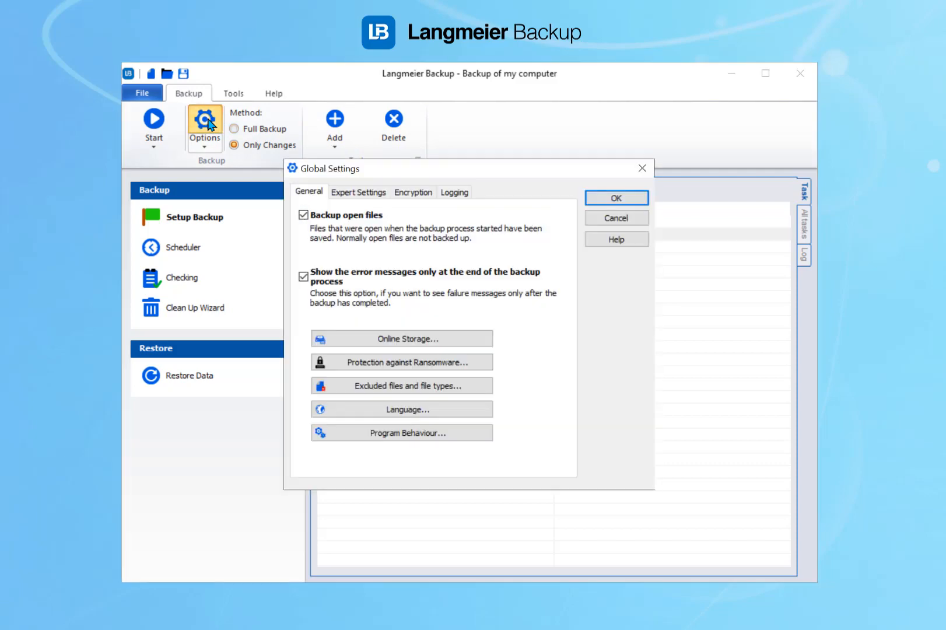
{"action": "left_click", "coordinate": [450, 194]}
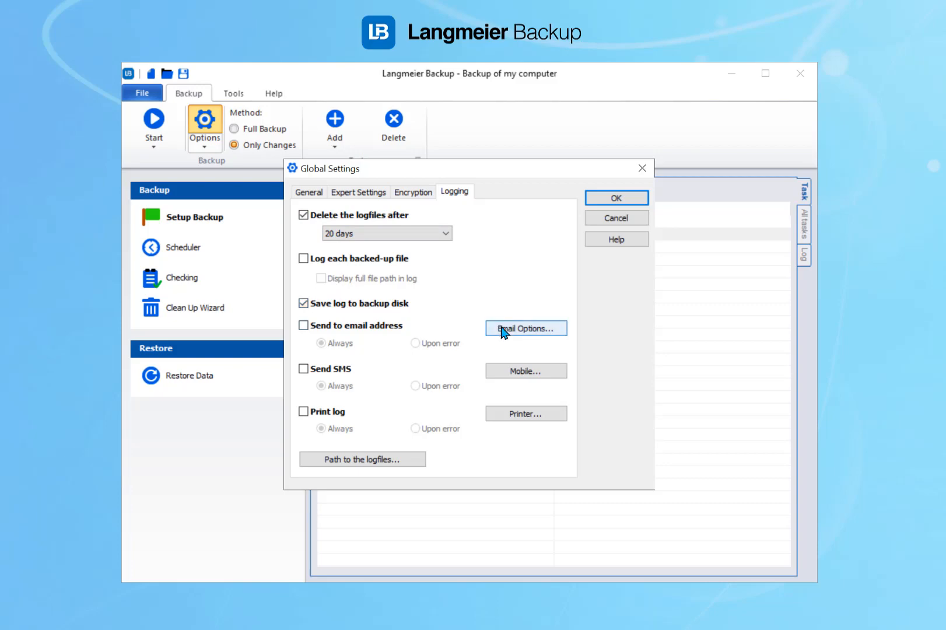
{"action": "left_click", "coordinate": [361, 328]}
{"action": "left_click", "coordinate": [529, 329]}
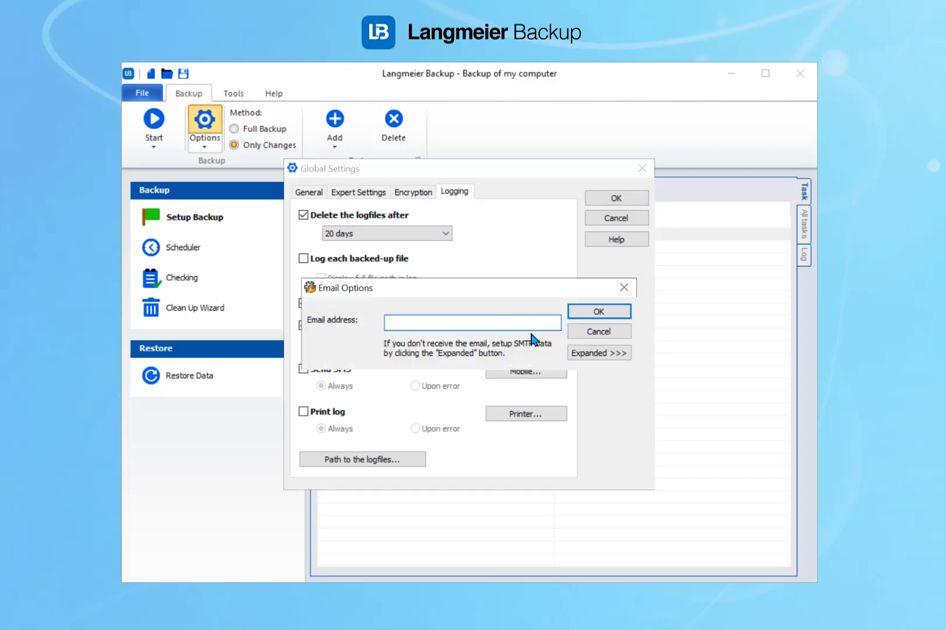
{"action": "left_click", "coordinate": [581, 356]}
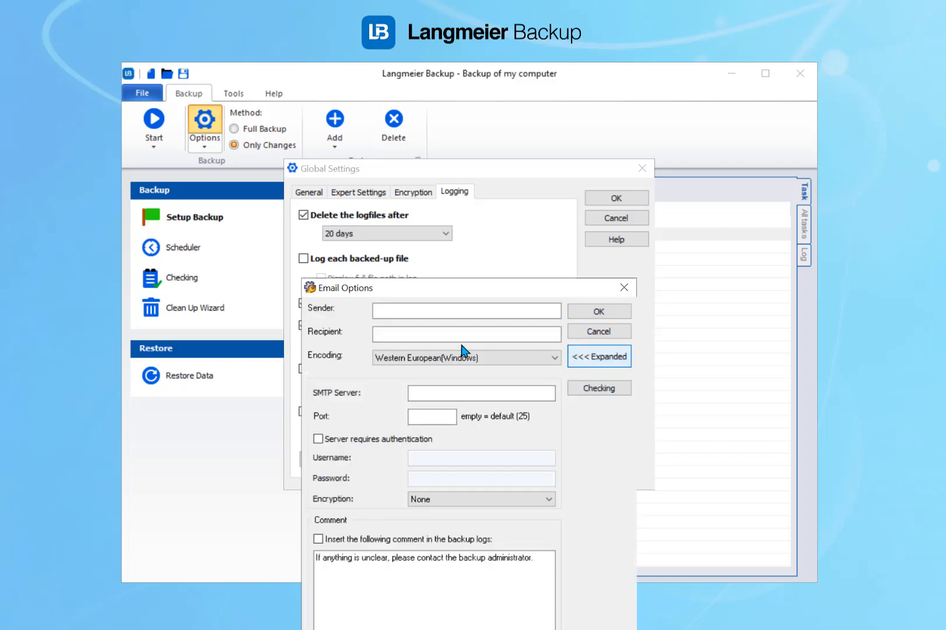
Turn on inserting the administrator comment in the backup logs, and discard the email options and global settings
{"action": "left_click", "coordinate": [426, 389]}
{"action": "left_click", "coordinate": [441, 418]}
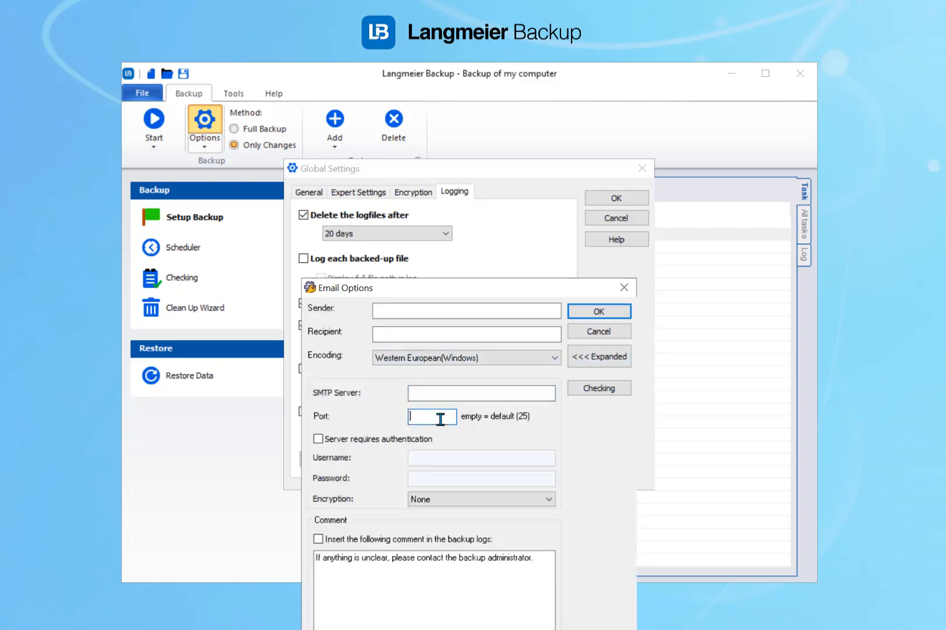
{"action": "left_click", "coordinate": [384, 540]}
{"action": "triple_click", "coordinate": [336, 559]}
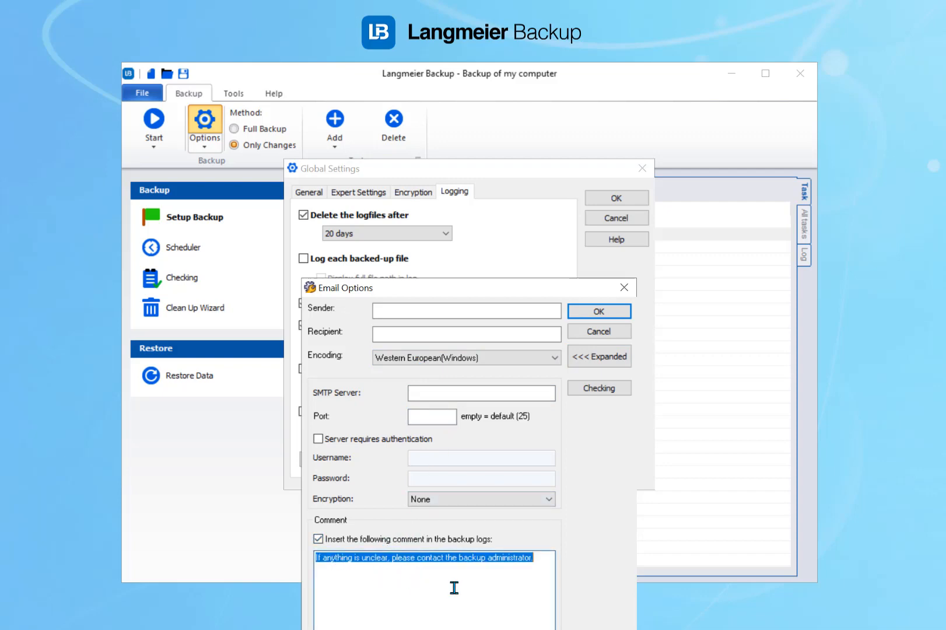
{"action": "left_click", "coordinate": [490, 597]}
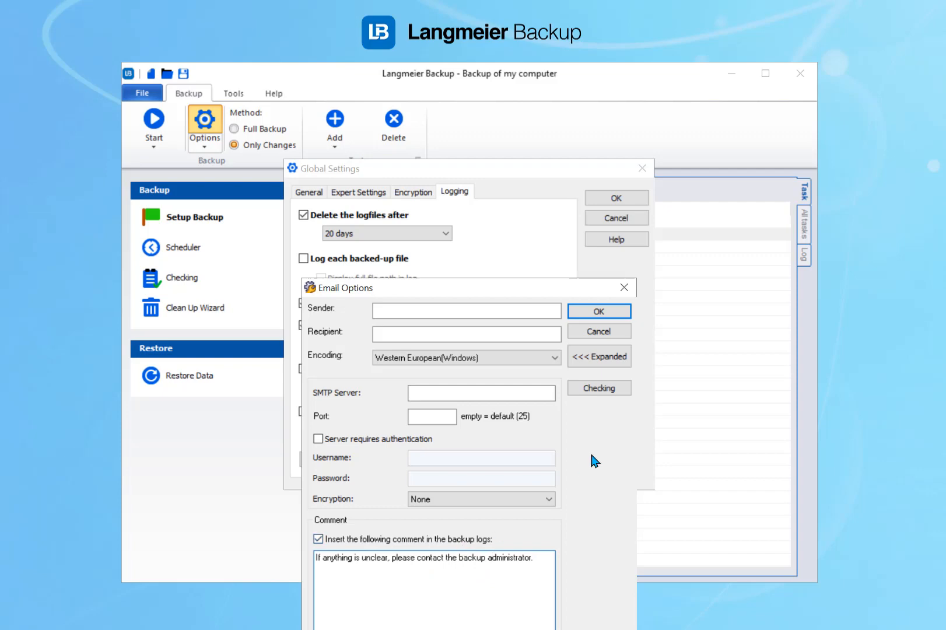
{"action": "left_click", "coordinate": [626, 286]}
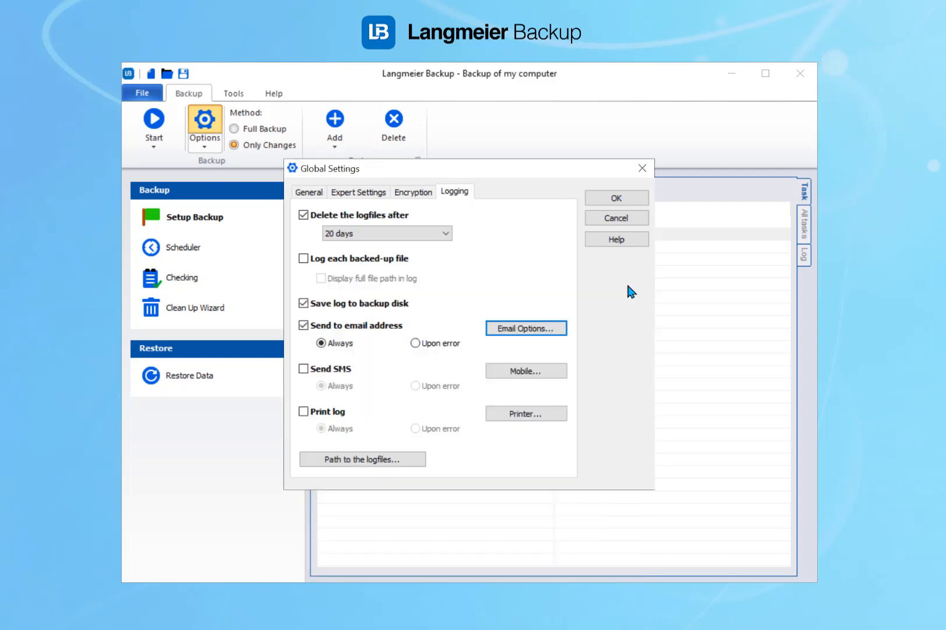
{"action": "left_click", "coordinate": [623, 218]}
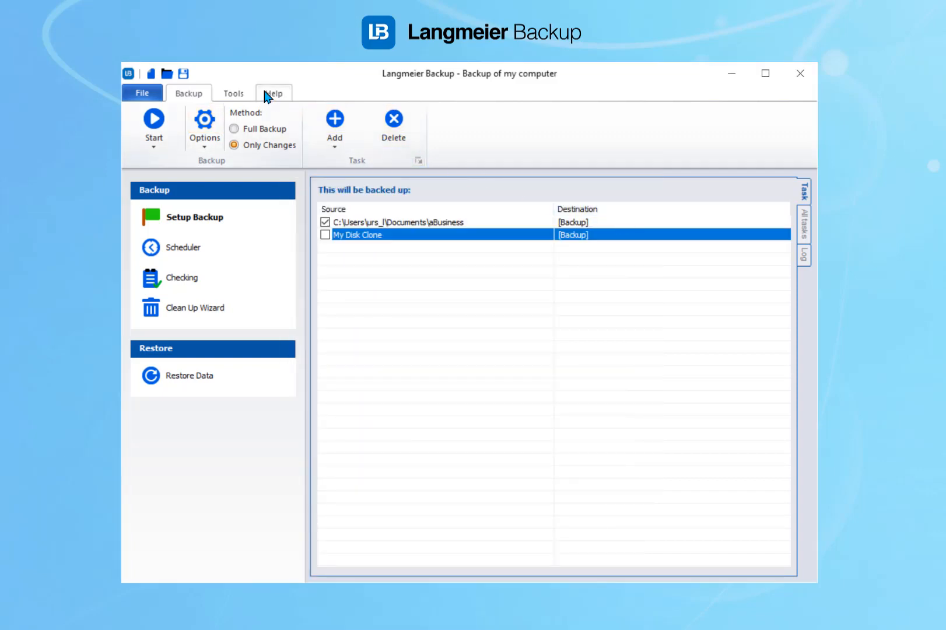
View the X_Example script in the script editor and return to the backup task list
{"action": "left_click", "coordinate": [234, 93]}
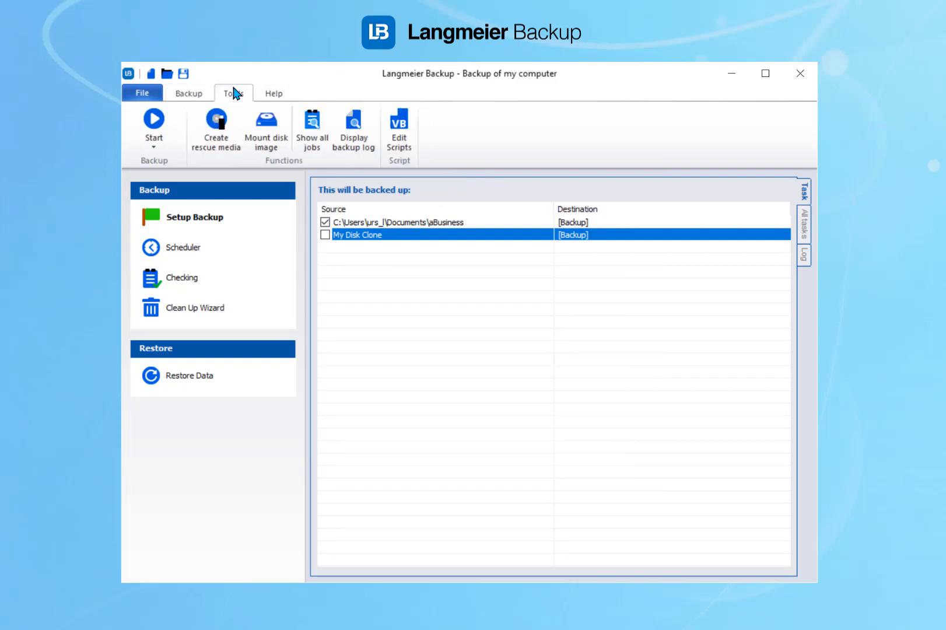
{"action": "left_click", "coordinate": [401, 141]}
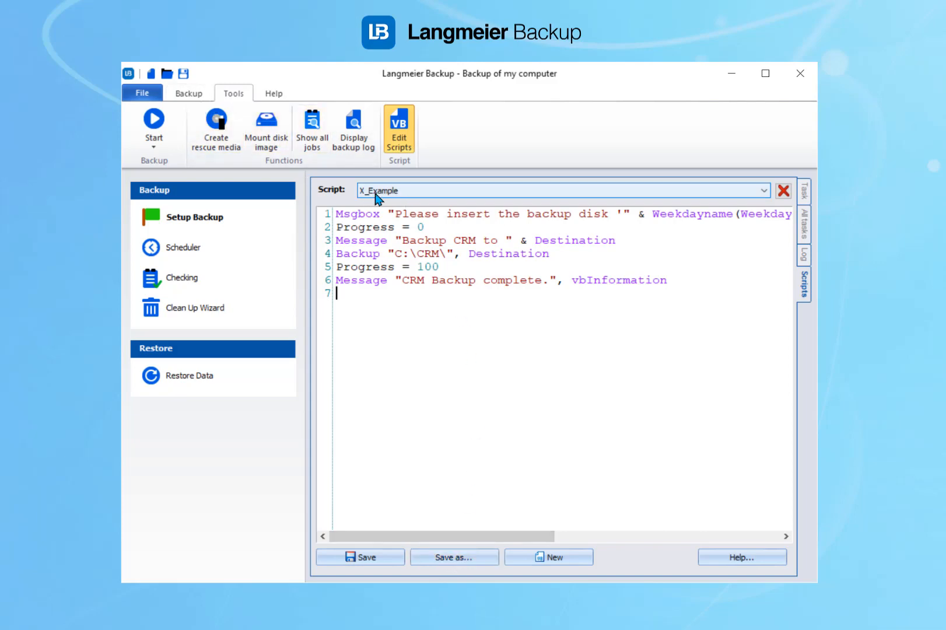
{"action": "left_click", "coordinate": [194, 94]}
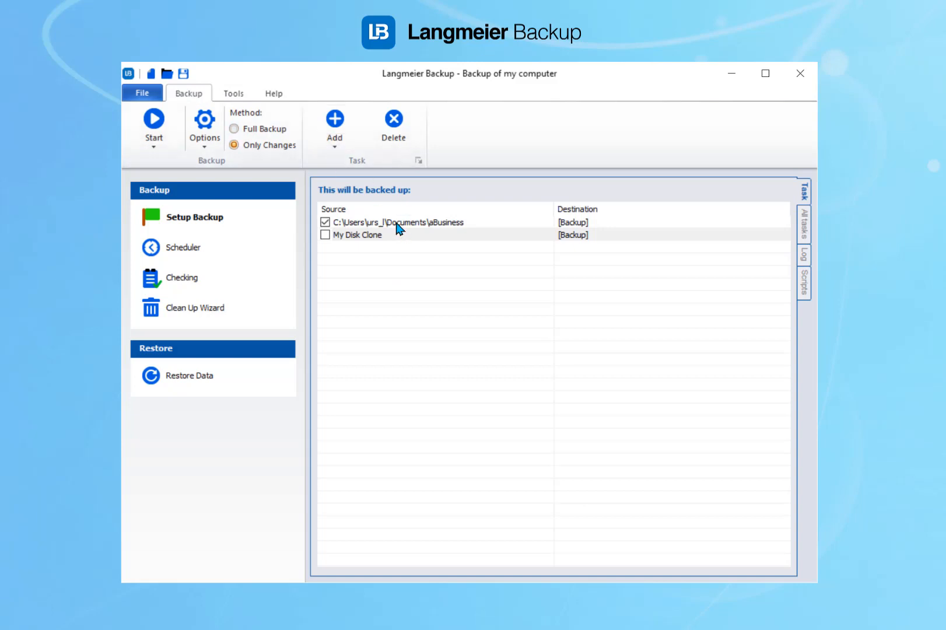
Add the 1_Shutdown Computer script to the backup task
{"action": "left_click", "coordinate": [335, 146]}
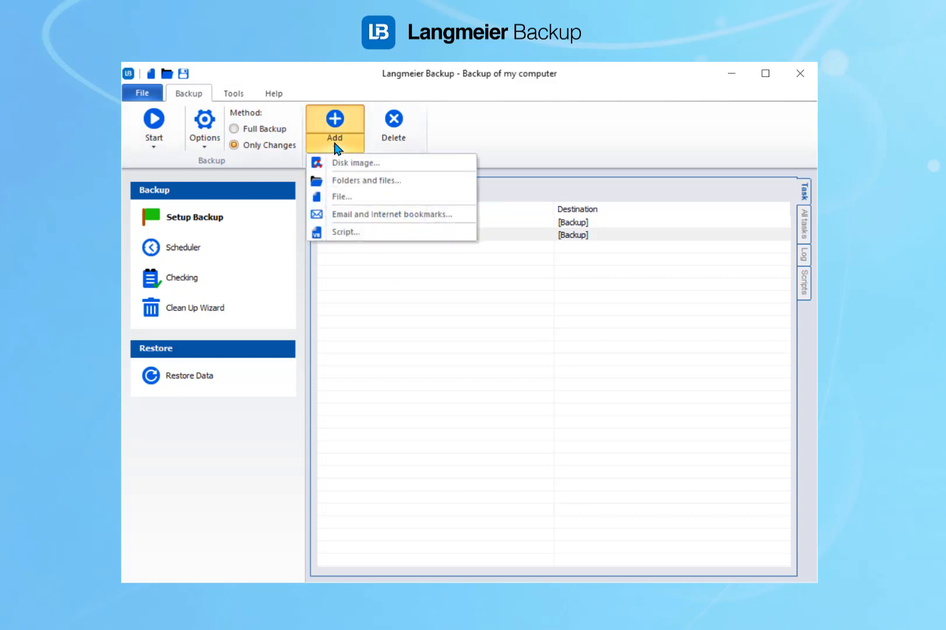
{"action": "left_click", "coordinate": [355, 233]}
{"action": "left_click", "coordinate": [455, 318]}
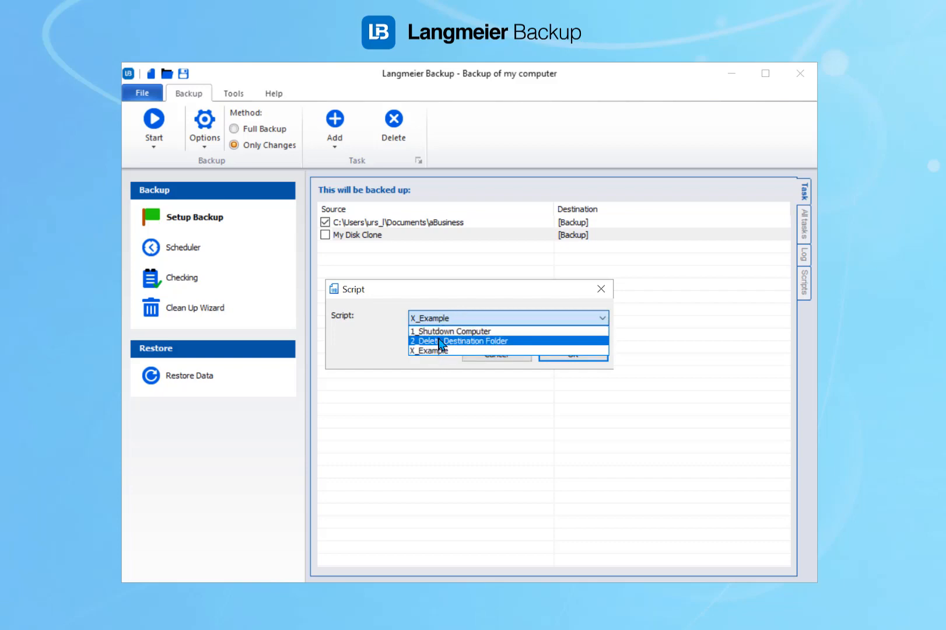
{"action": "left_click", "coordinate": [437, 333]}
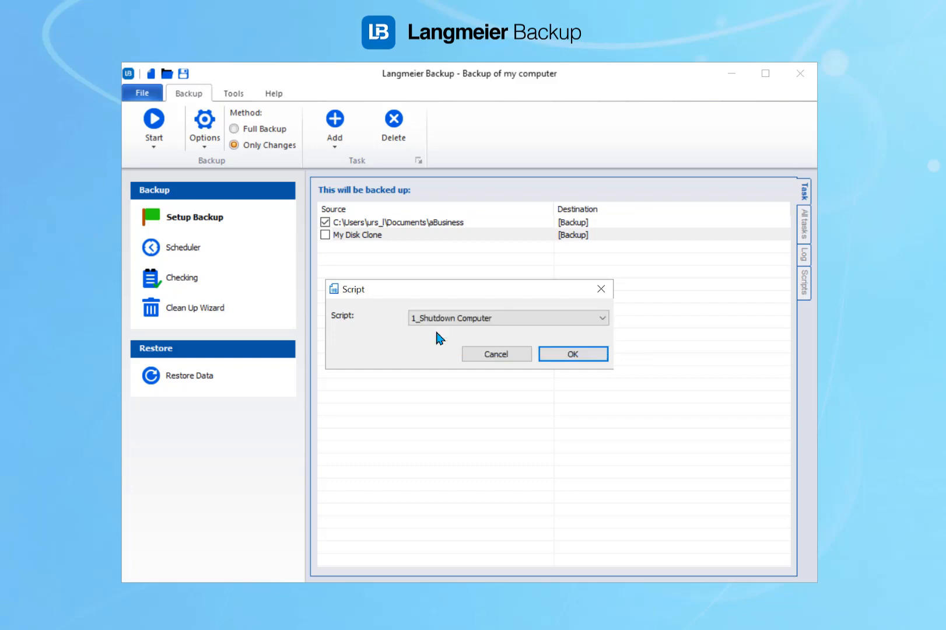
{"action": "left_click", "coordinate": [590, 357]}
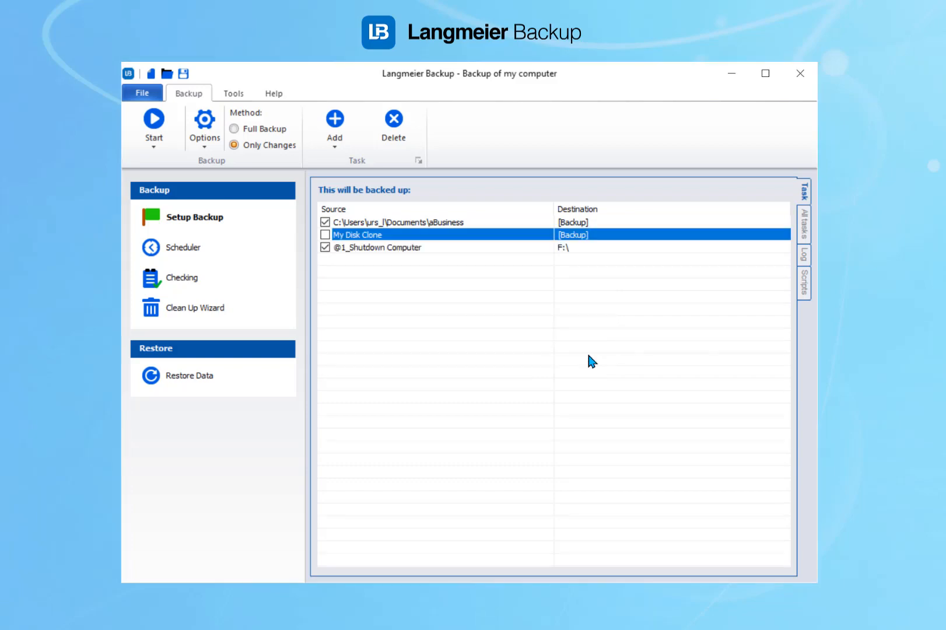
Move the shutdown script up to the first place in the backup task list
{"action": "left_click", "coordinate": [383, 250]}
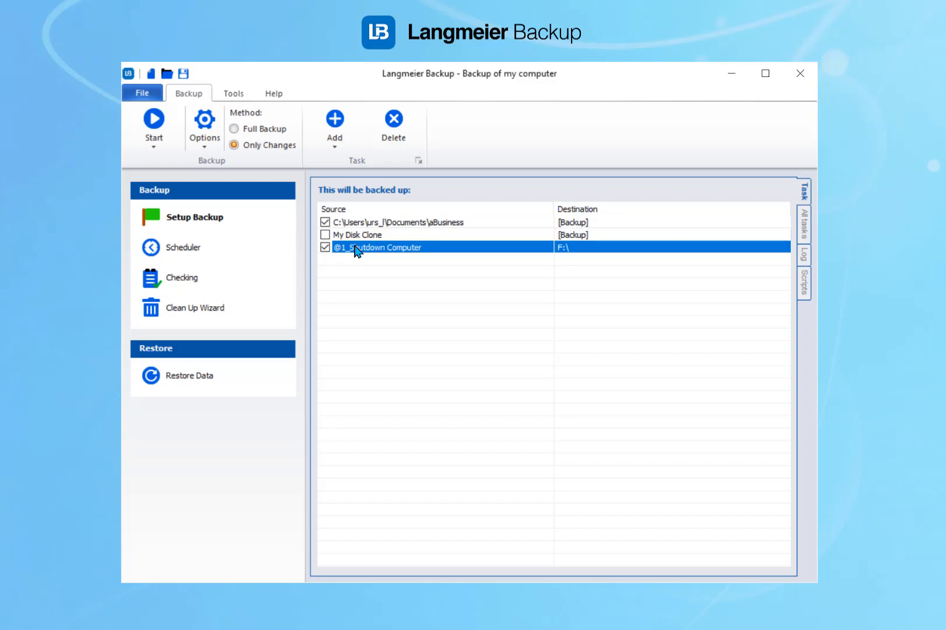
{"action": "right_click", "coordinate": [356, 250]}
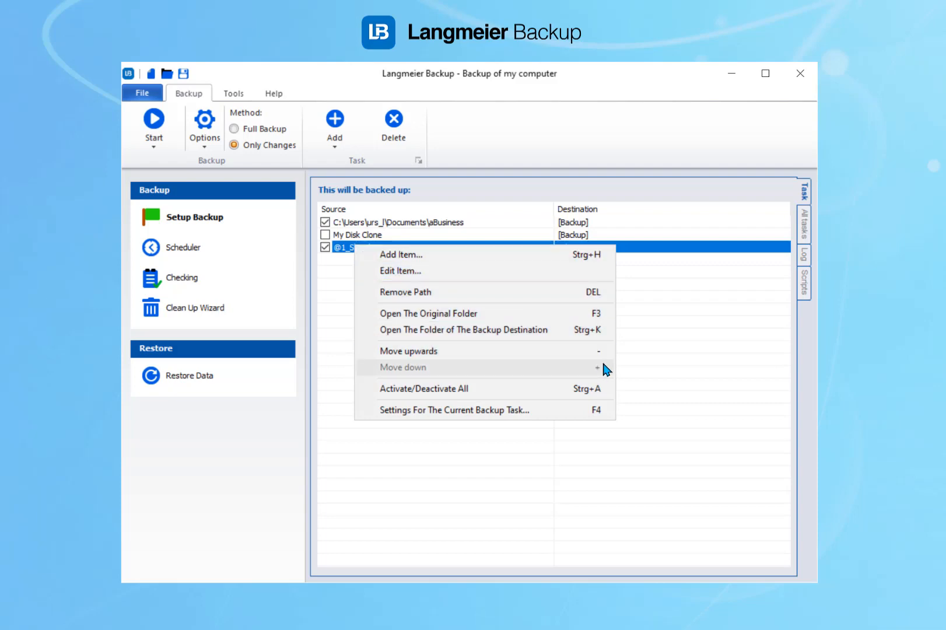
{"action": "left_click", "coordinate": [404, 352]}
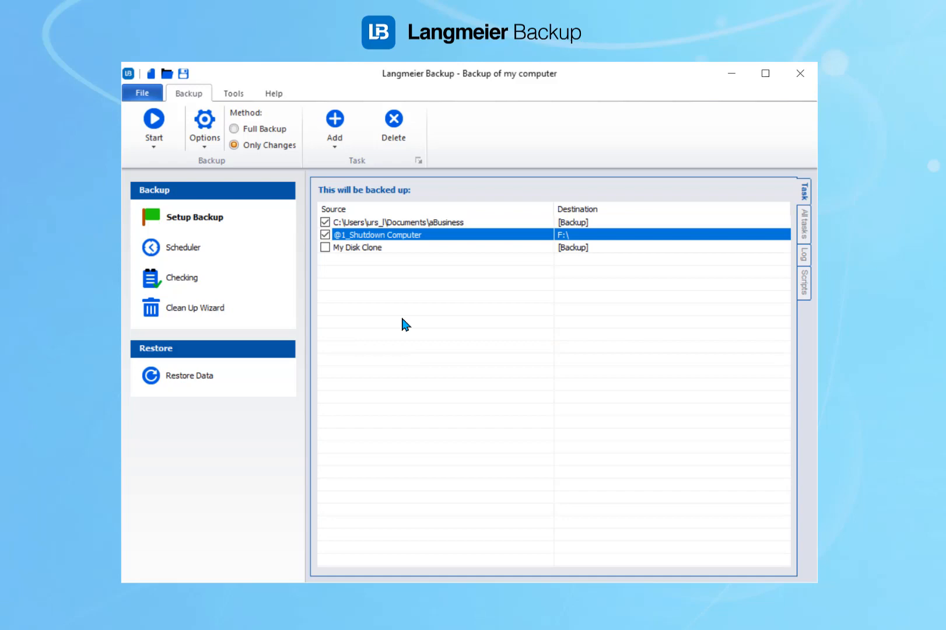
{"action": "right_click", "coordinate": [358, 234]}
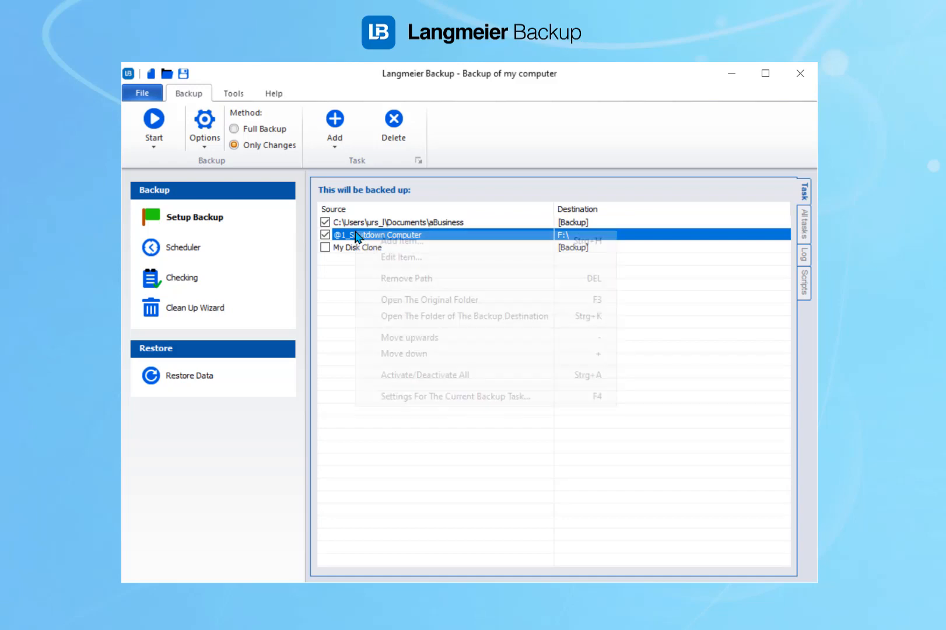
{"action": "left_click", "coordinate": [438, 339]}
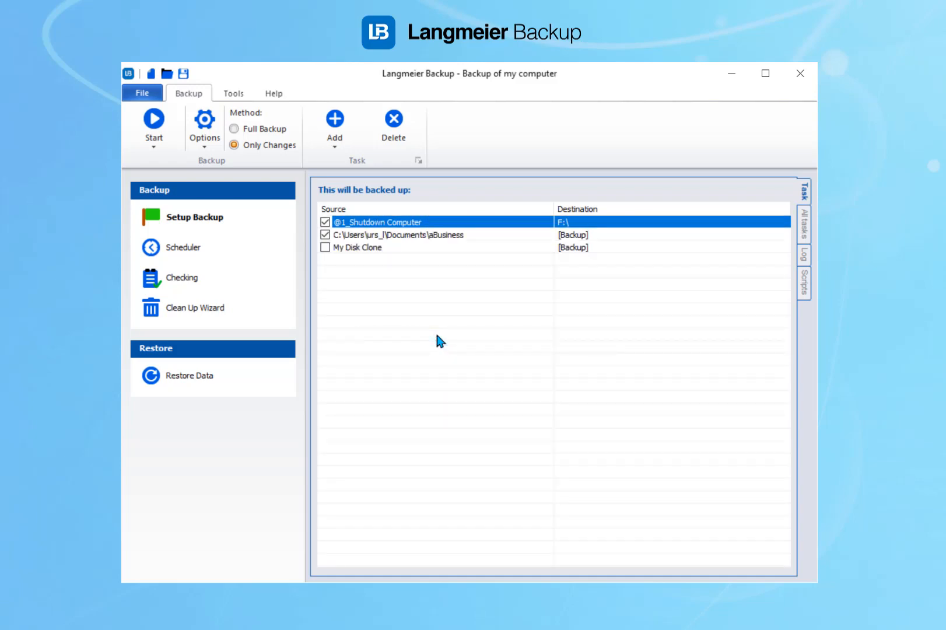
Move the shutdown script back down to the end of the backup task list and remove it
{"action": "right_click", "coordinate": [344, 220]}
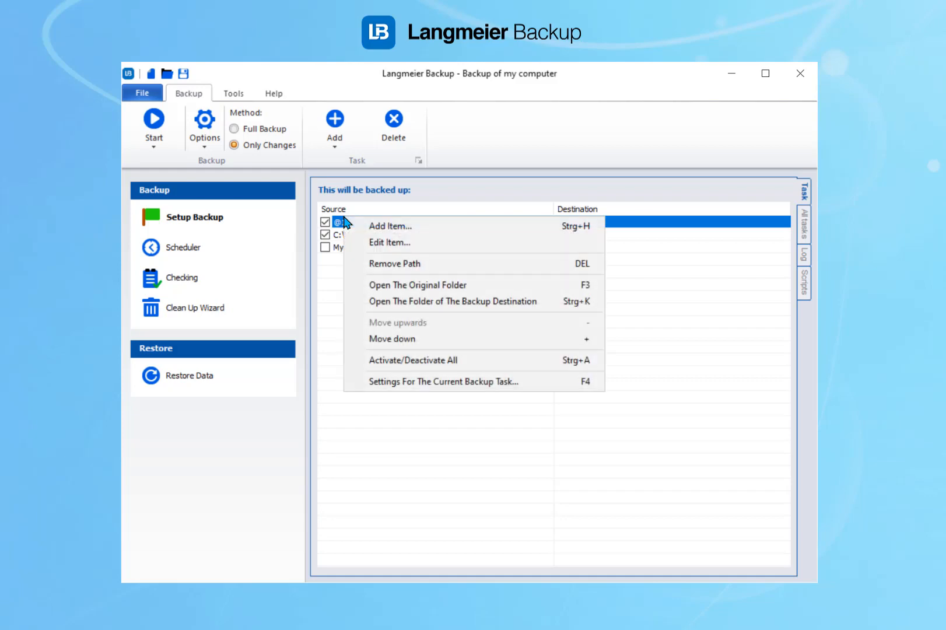
{"action": "left_click", "coordinate": [438, 340]}
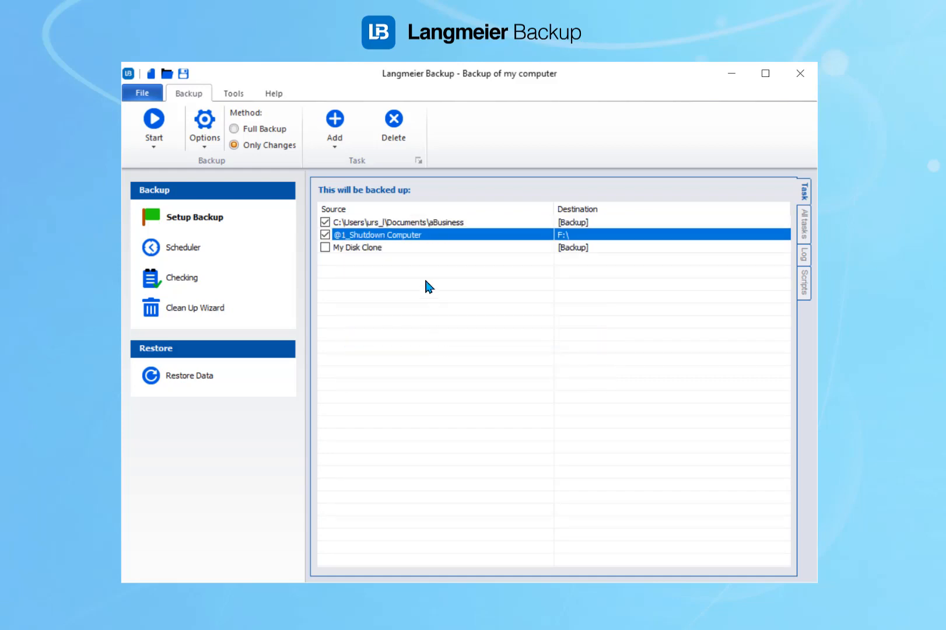
{"action": "right_click", "coordinate": [372, 236]}
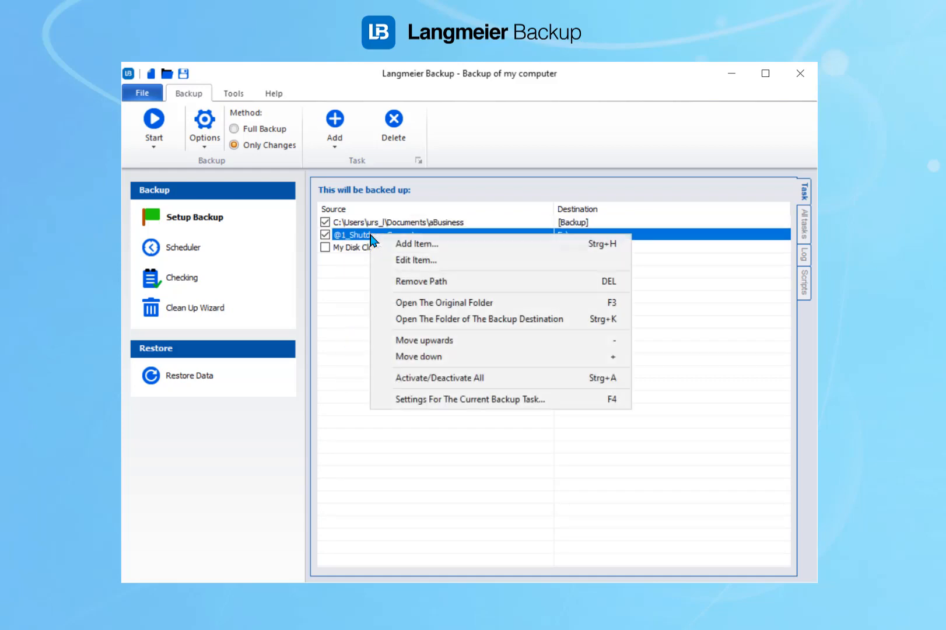
{"action": "left_click", "coordinate": [443, 357]}
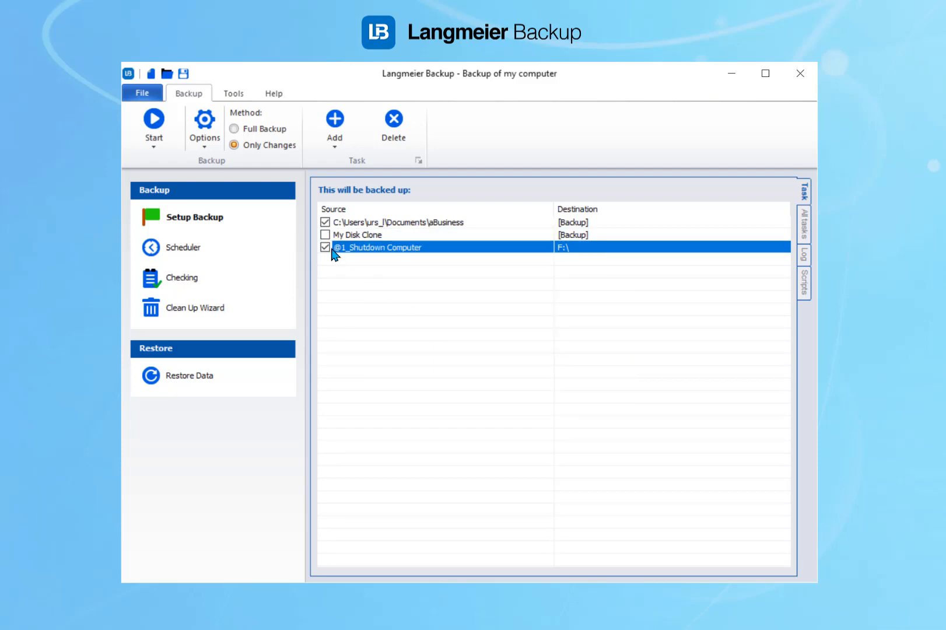
{"action": "key", "text": "Delete"}
{"action": "key", "text": "Return"}
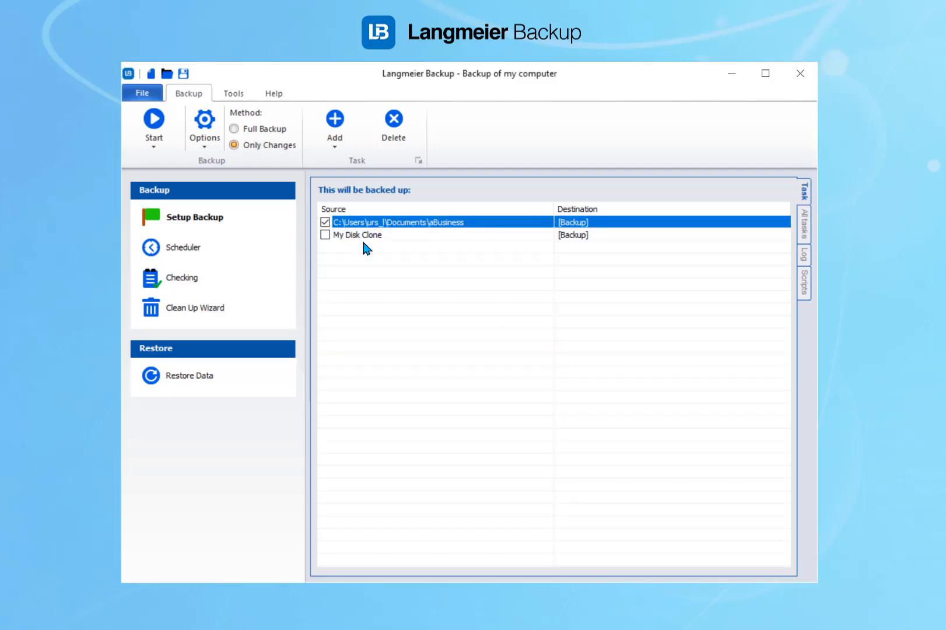
Include My Disk Clone in the backup again
{"action": "left_click", "coordinate": [243, 97]}
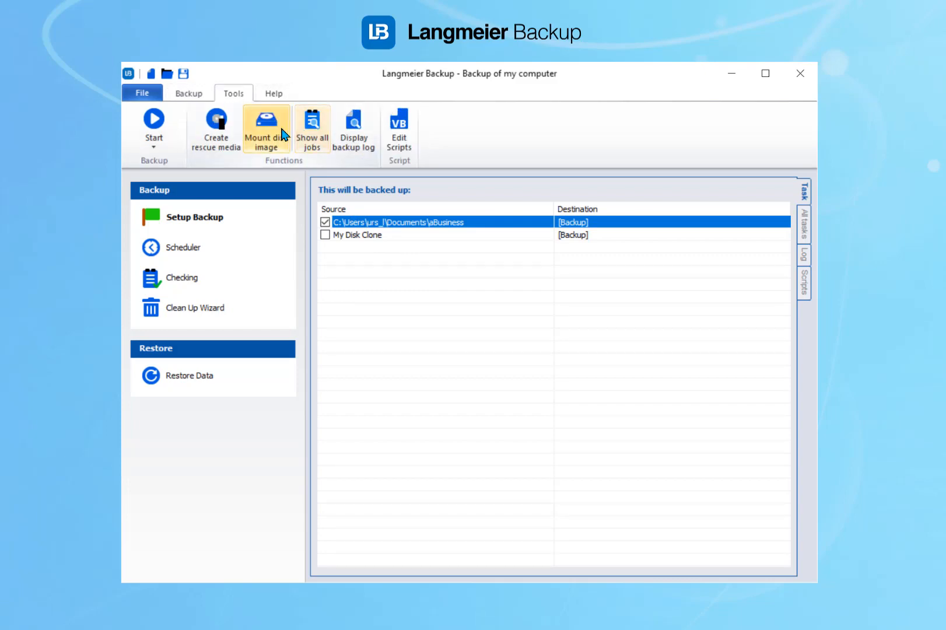
{"action": "left_click", "coordinate": [330, 236]}
{"action": "left_click", "coordinate": [327, 235]}
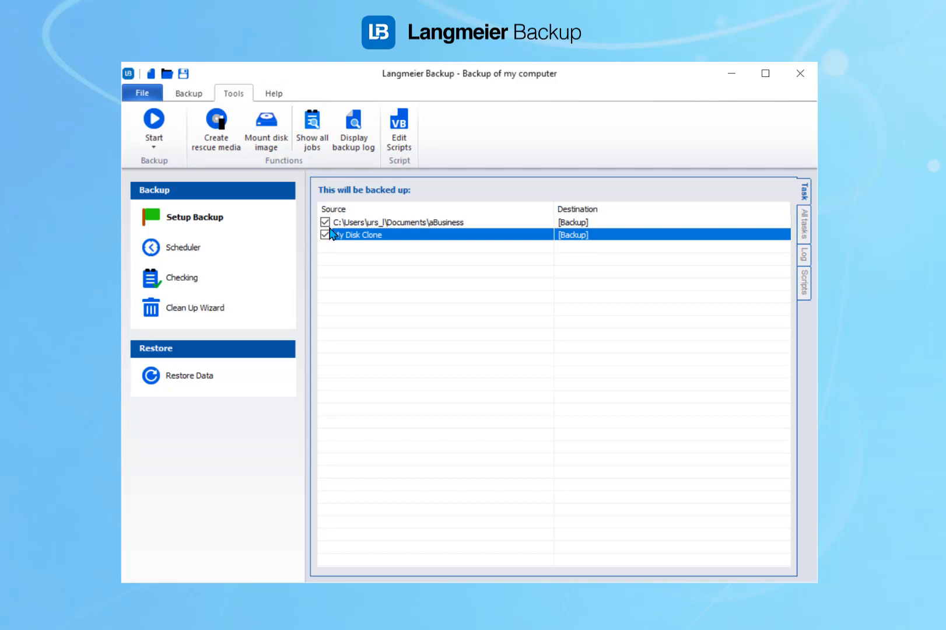
Look through the bootable CD, USB stick and ISO file choices for creating rescue media, and cancel the wizard
{"action": "left_click", "coordinate": [221, 133]}
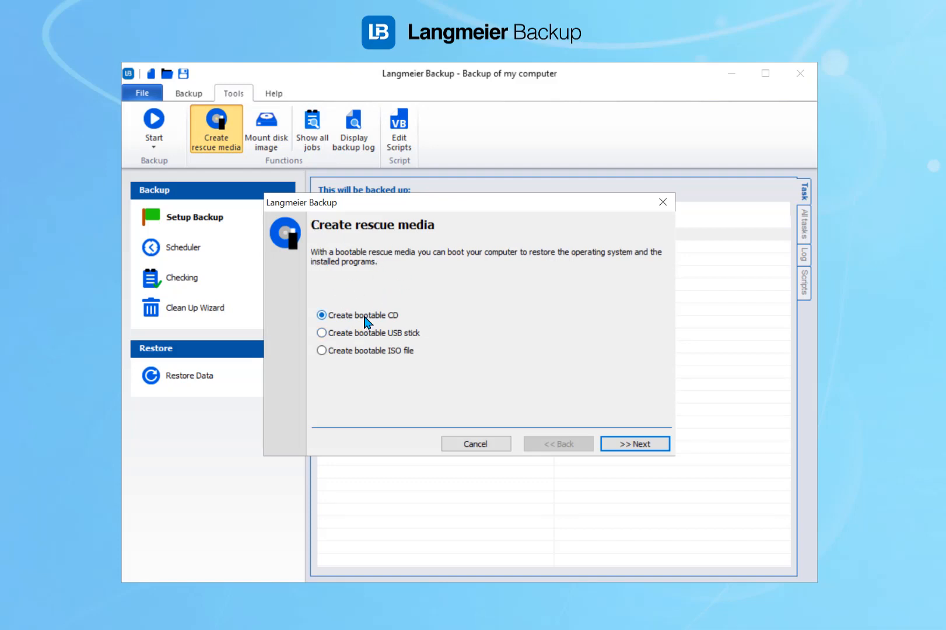
{"action": "left_click", "coordinate": [398, 335]}
{"action": "left_click", "coordinate": [396, 350]}
{"action": "left_click", "coordinate": [494, 446]}
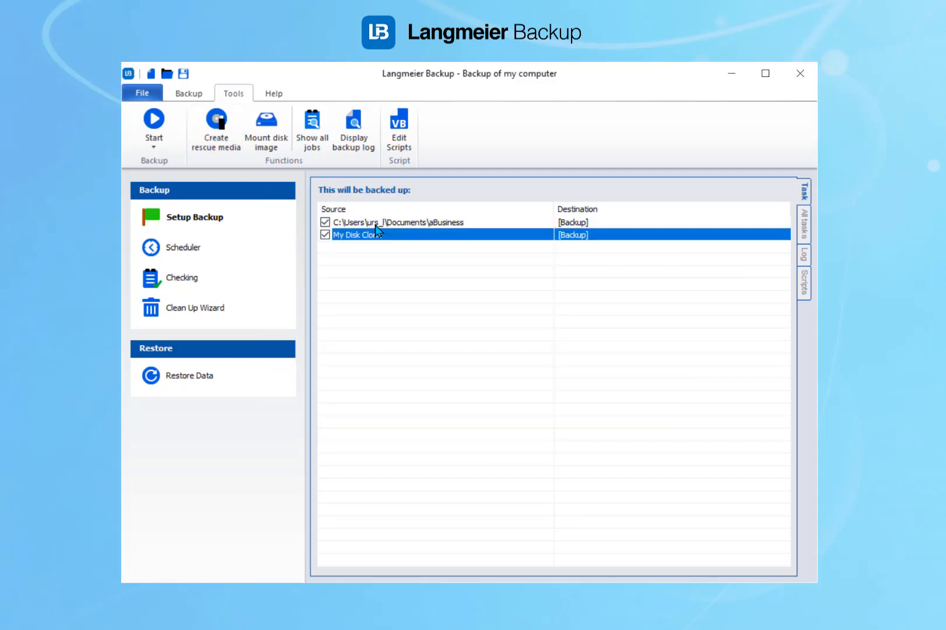